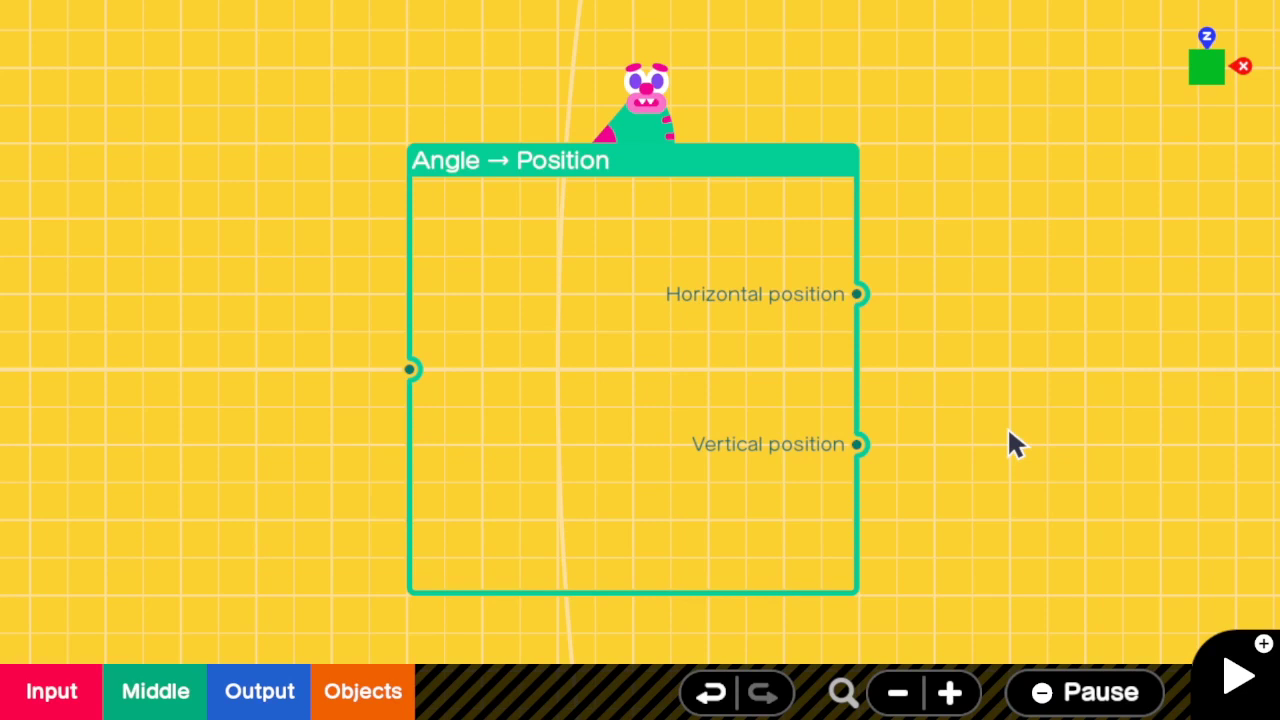
- Run the game to view the platform demo with the character
{"action": "key", "text": "plus"}
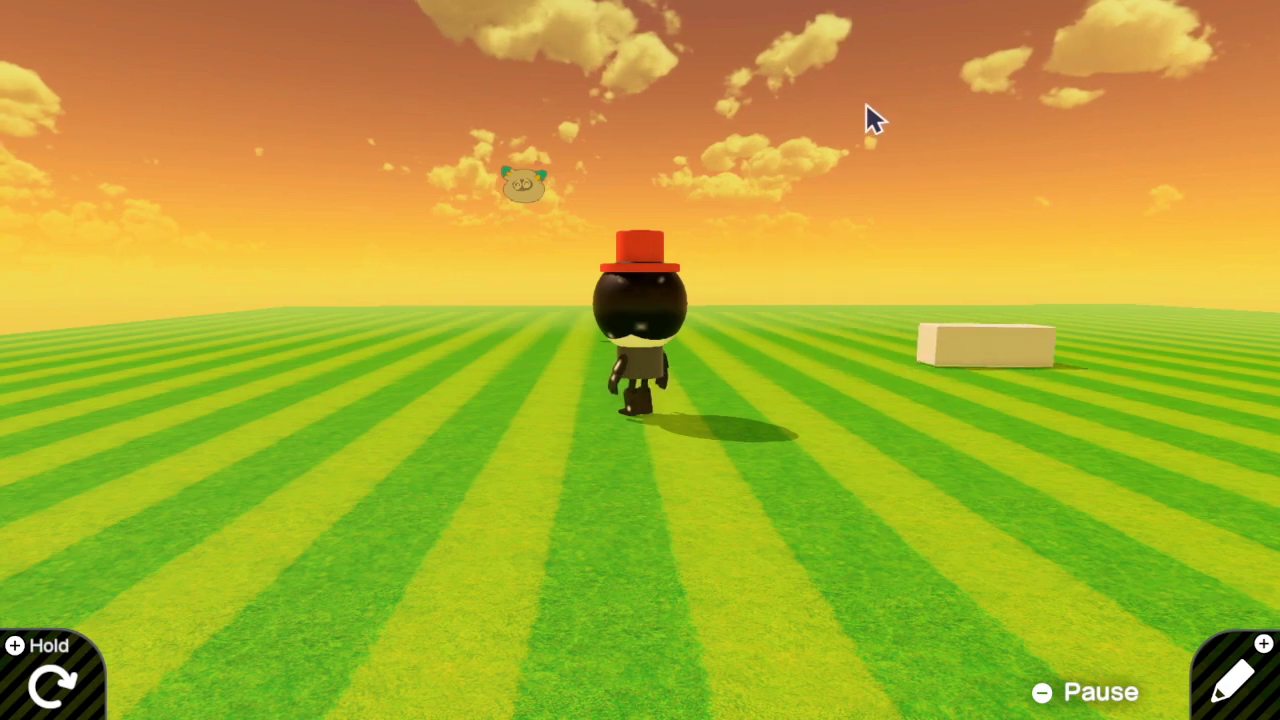
{"action": "key", "text": "a"}
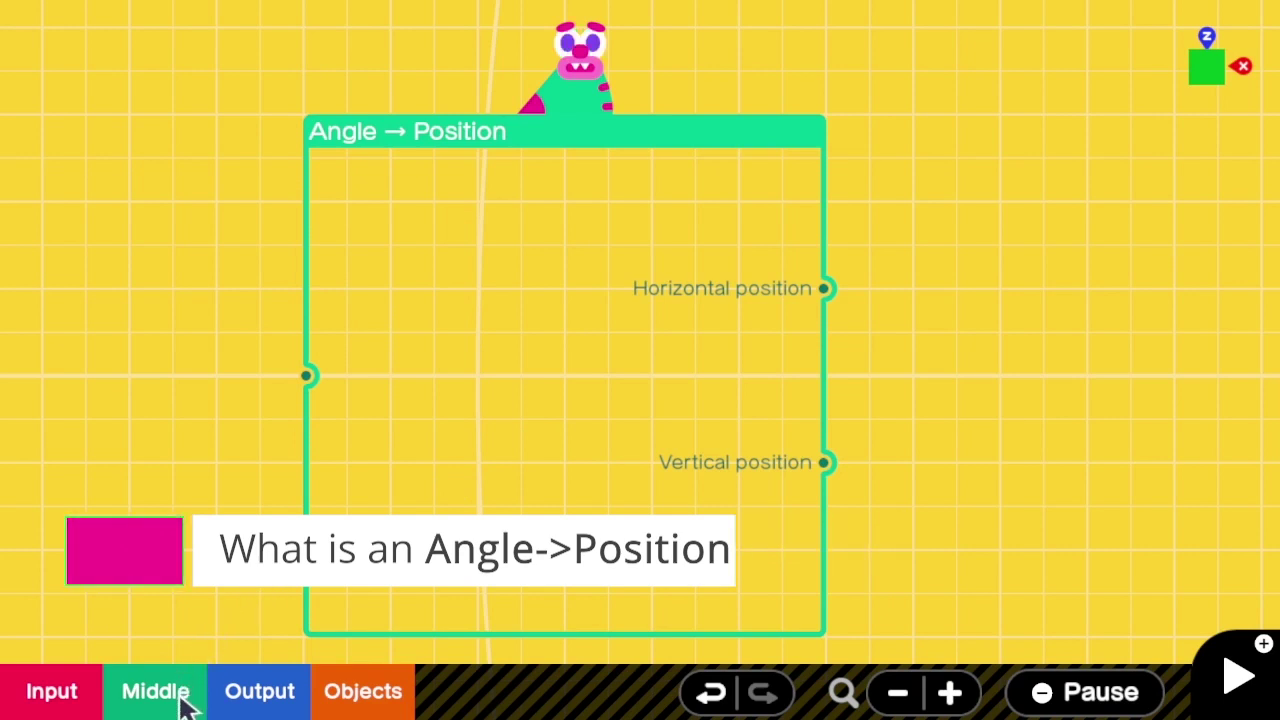
- Locate Angle → Position among the angle calculation nodons and examine its angle input and its horizontal and vertical position outputs
{"action": "left_click", "coordinate": [185, 704]}
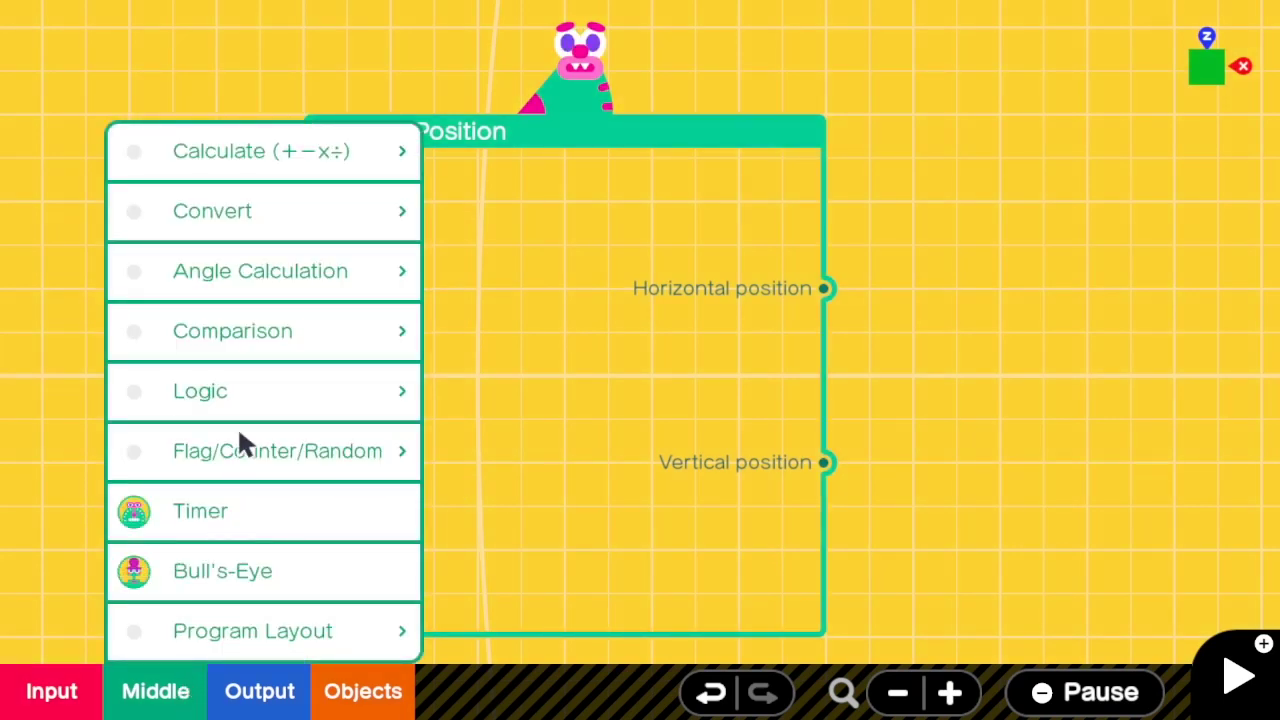
{"action": "left_click", "coordinate": [277, 284]}
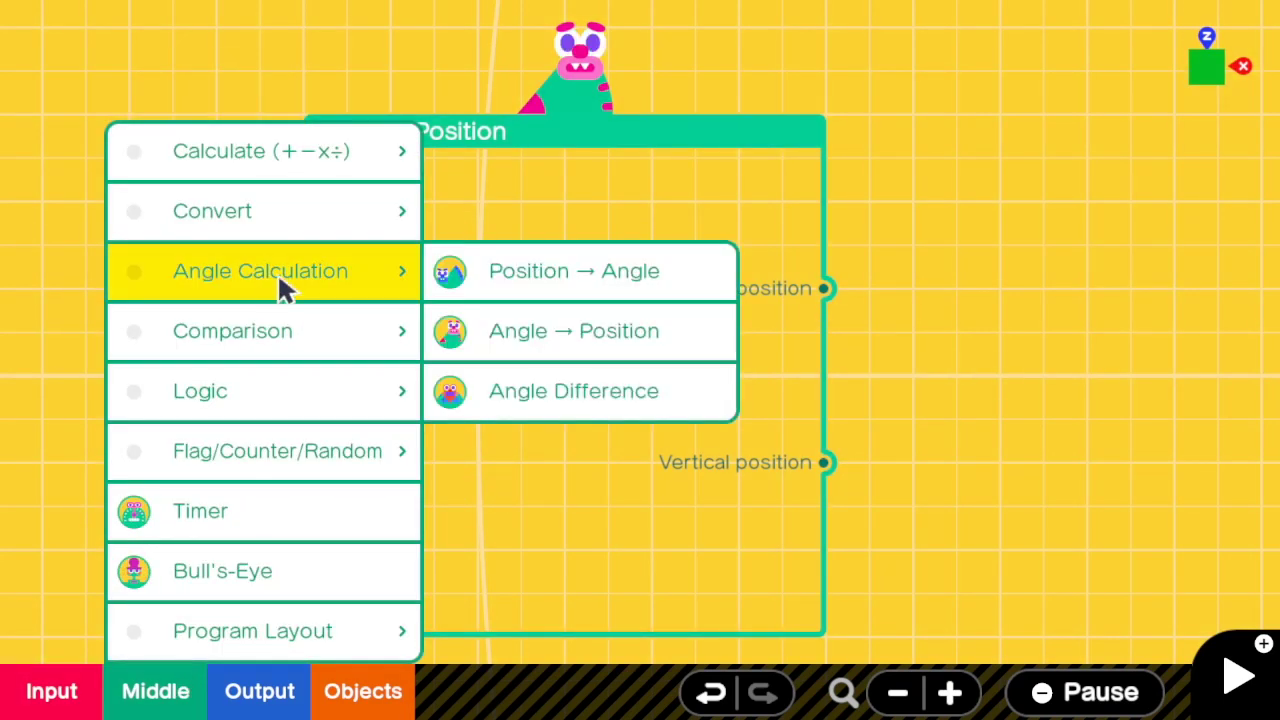
{"action": "left_click", "coordinate": [508, 332]}
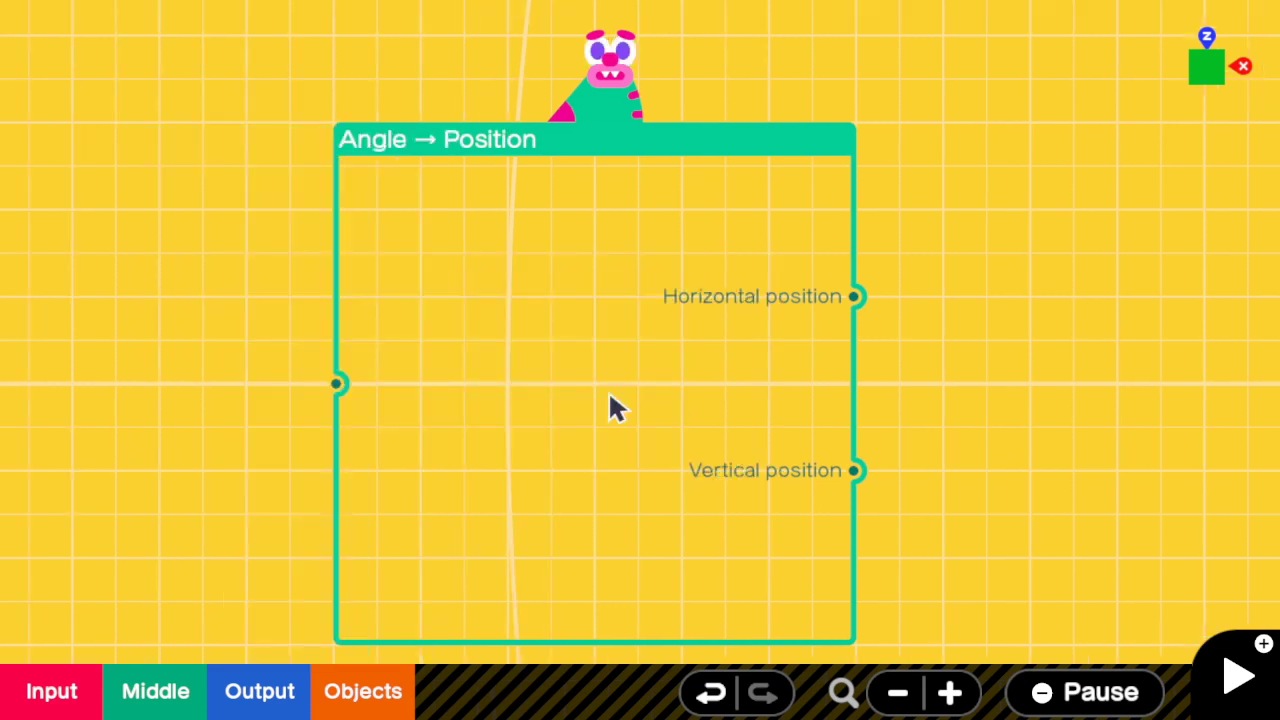
{"action": "left_click", "coordinate": [641, 112]}
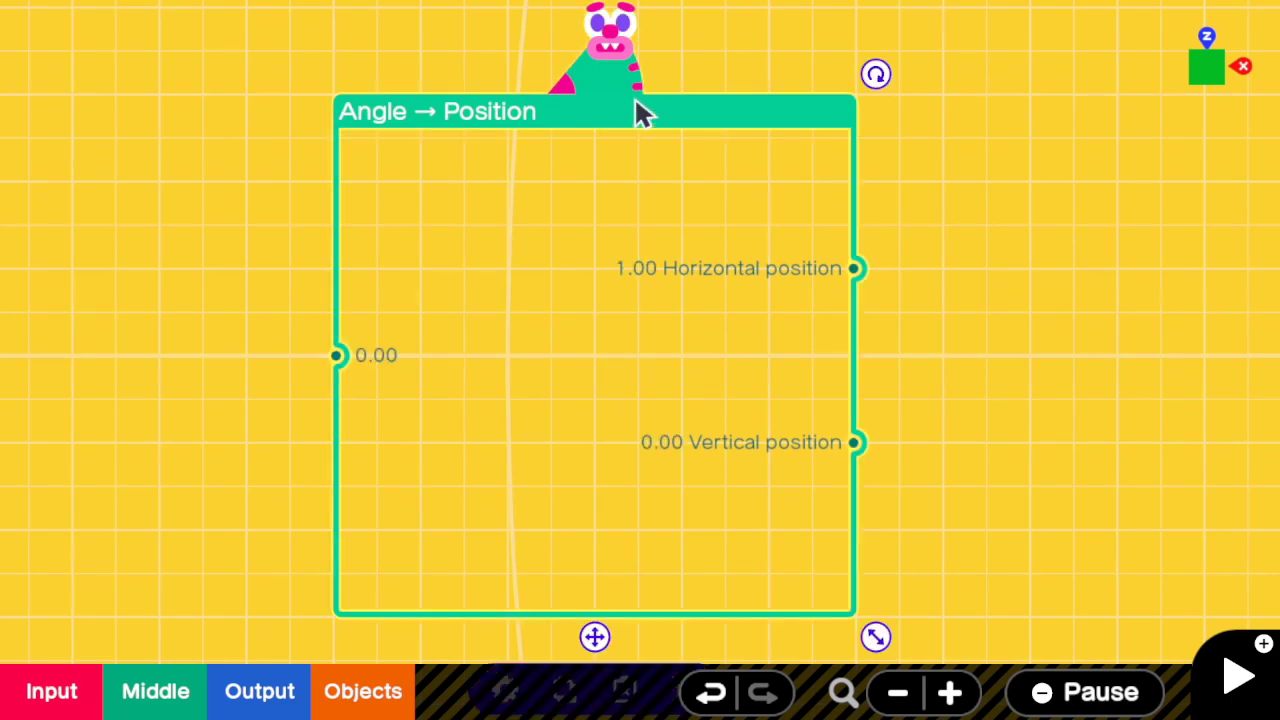
{"action": "left_click", "coordinate": [612, 132]}
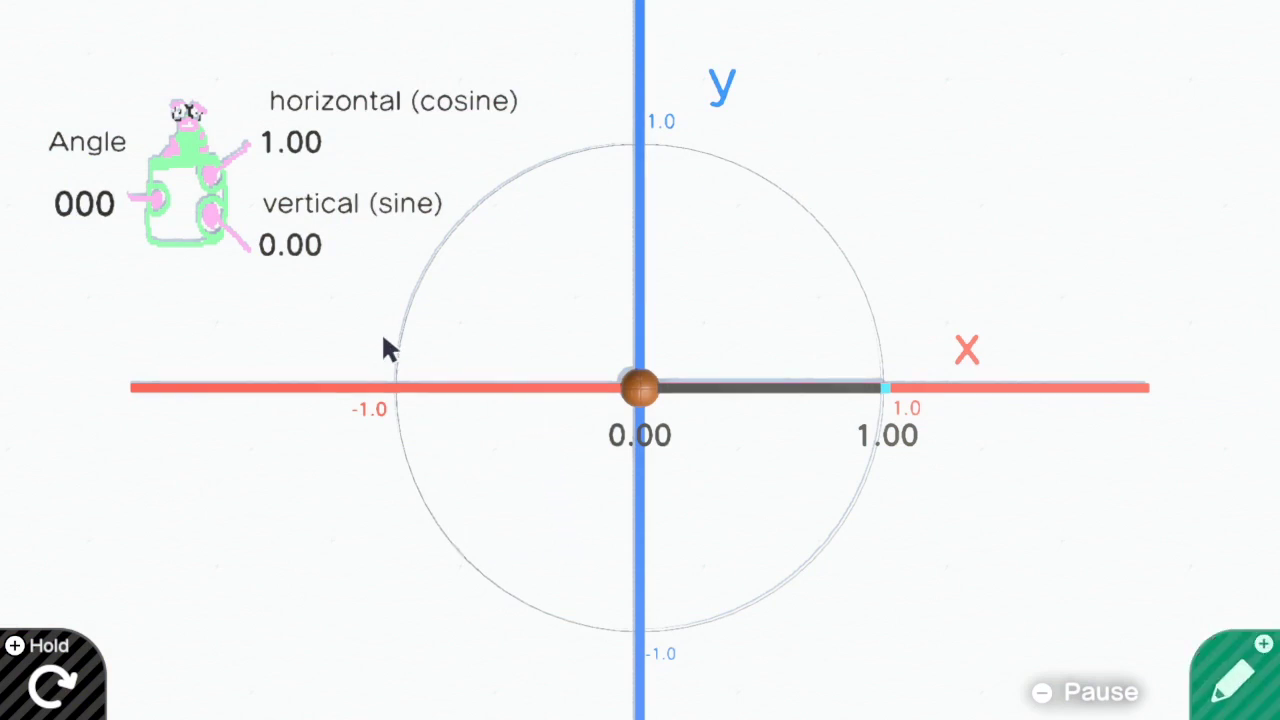
- Examine in the running unit-circle demo how rotating the arm changes the horizontal (cosine) and vertical (sine) outputs
{"action": "key", "text": "plus"}
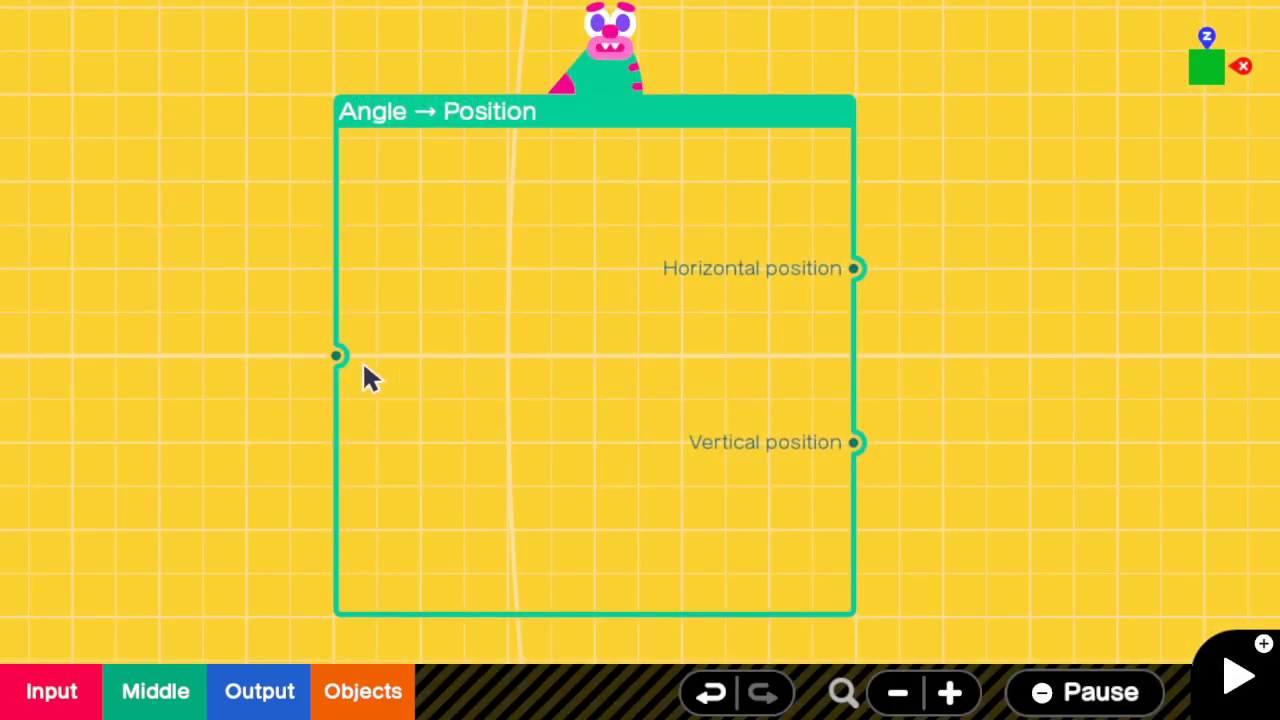
{"action": "left_click", "coordinate": [366, 331]}
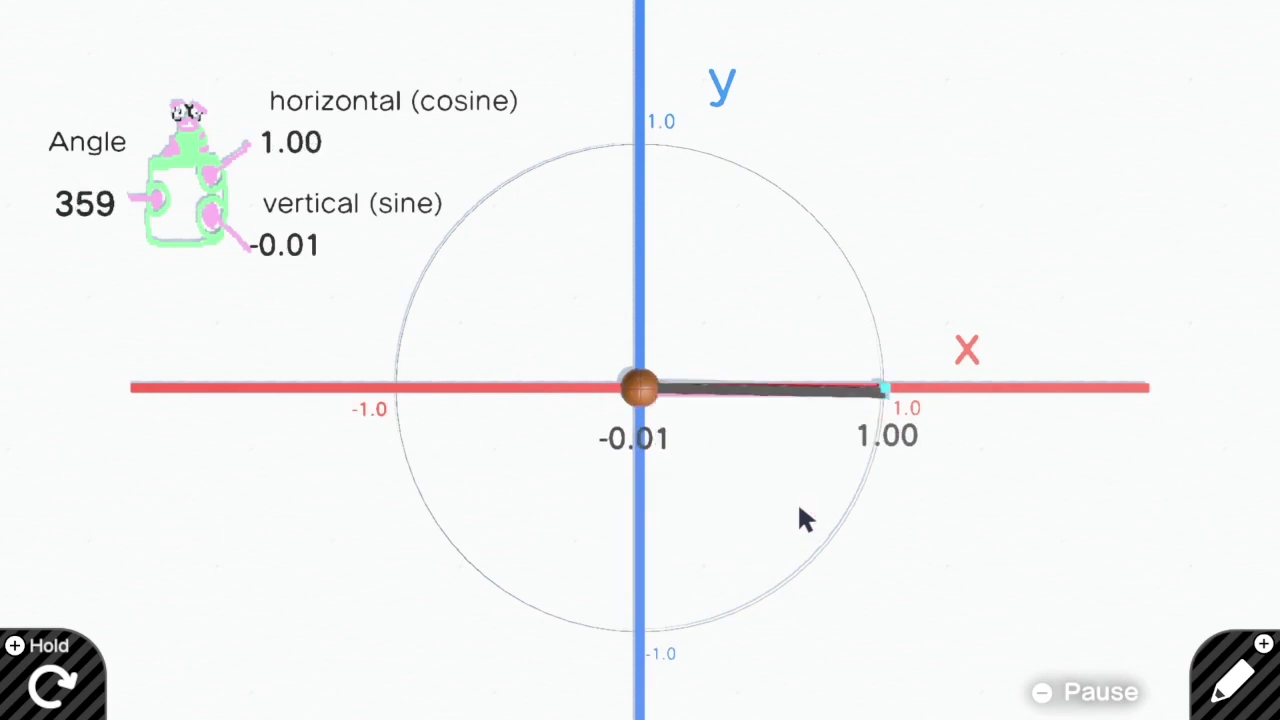
{"action": "key", "text": "plus"}
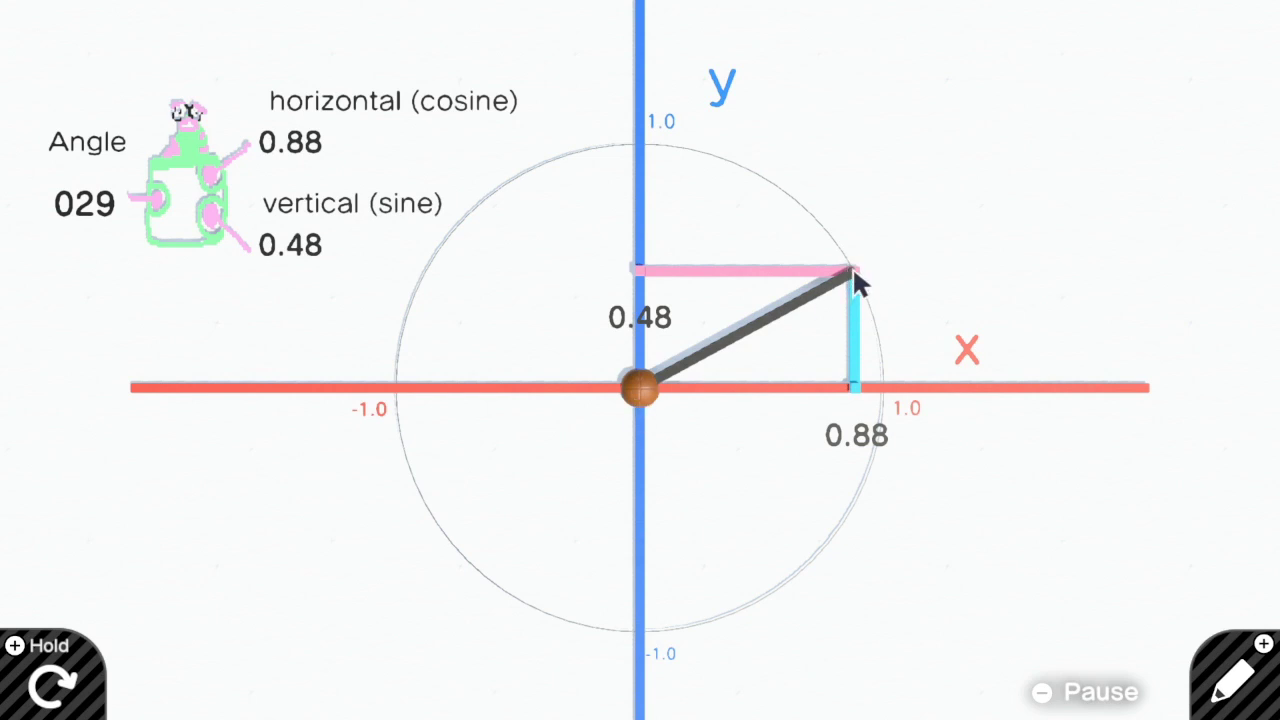
{"action": "left_click", "coordinate": [855, 280]}
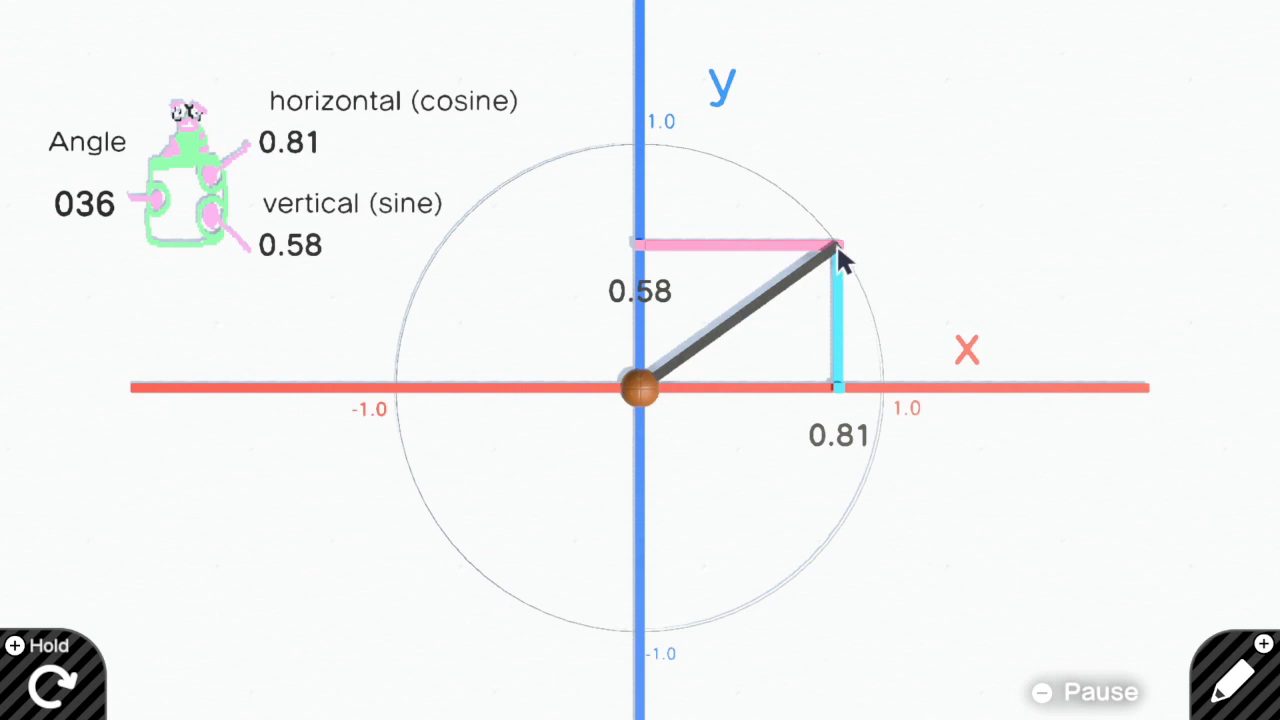
{"action": "left_click_drag", "start_coordinate": [836, 242], "coordinate": [738, 172]}
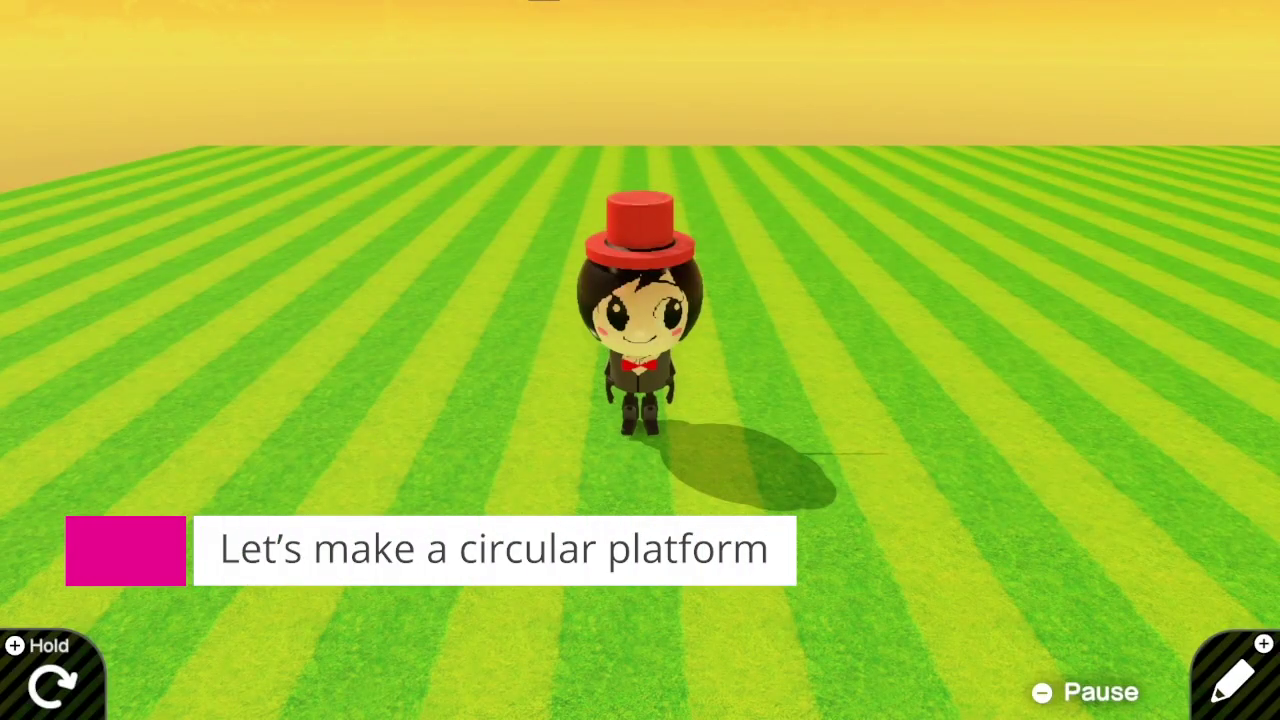
- Return from the game to the program editor and add a simple box object
{"action": "key", "text": "plus"}
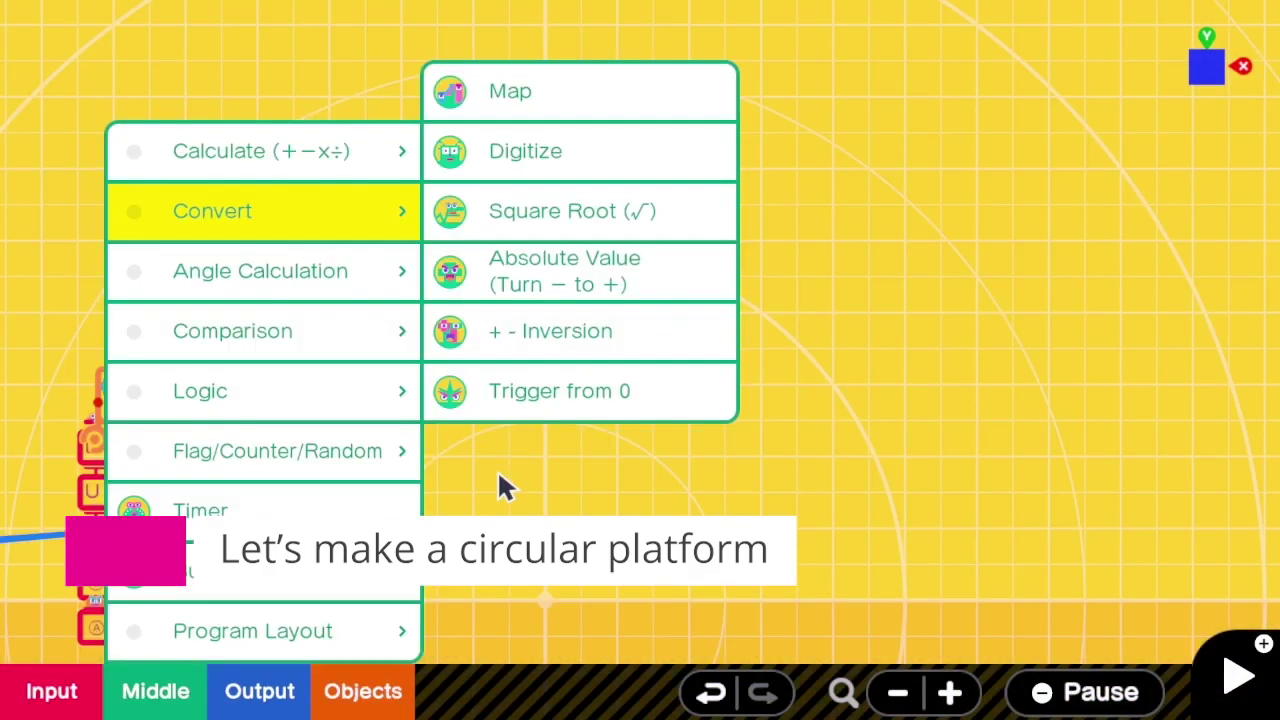
{"action": "left_click", "coordinate": [503, 489]}
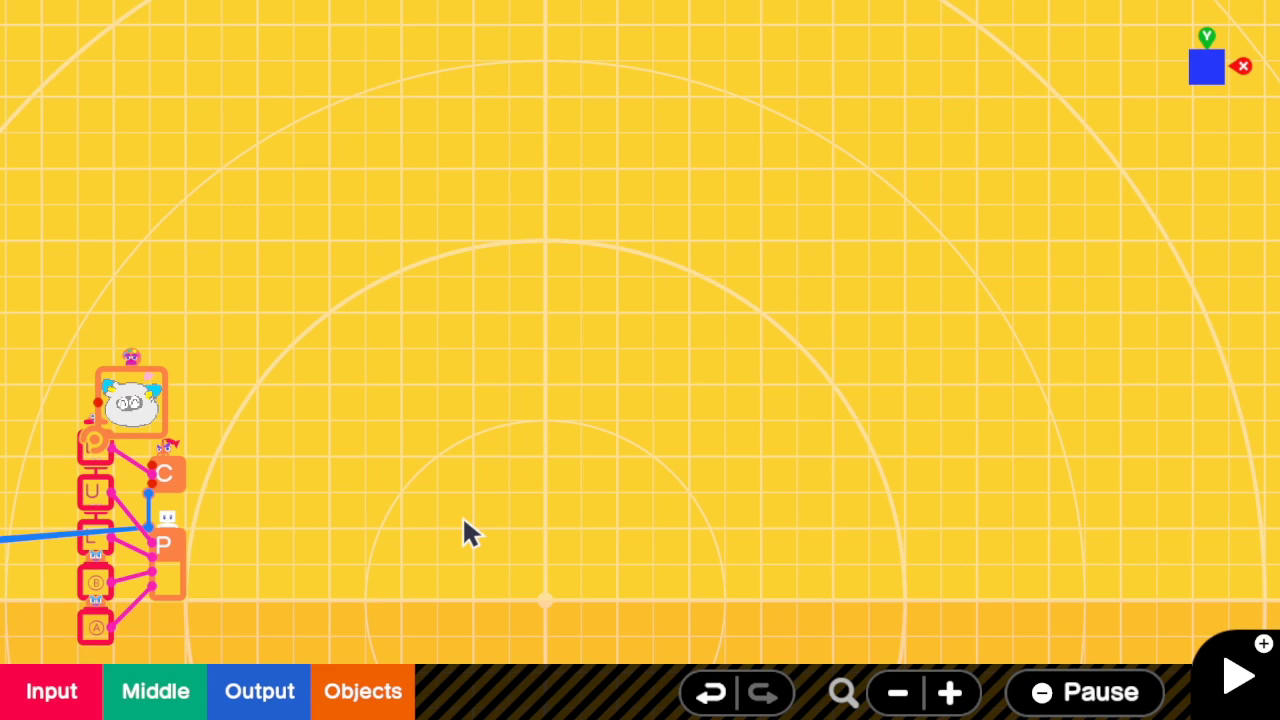
{"action": "left_click", "coordinate": [388, 692]}
{"action": "mouse_move", "coordinate": [398, 210]}
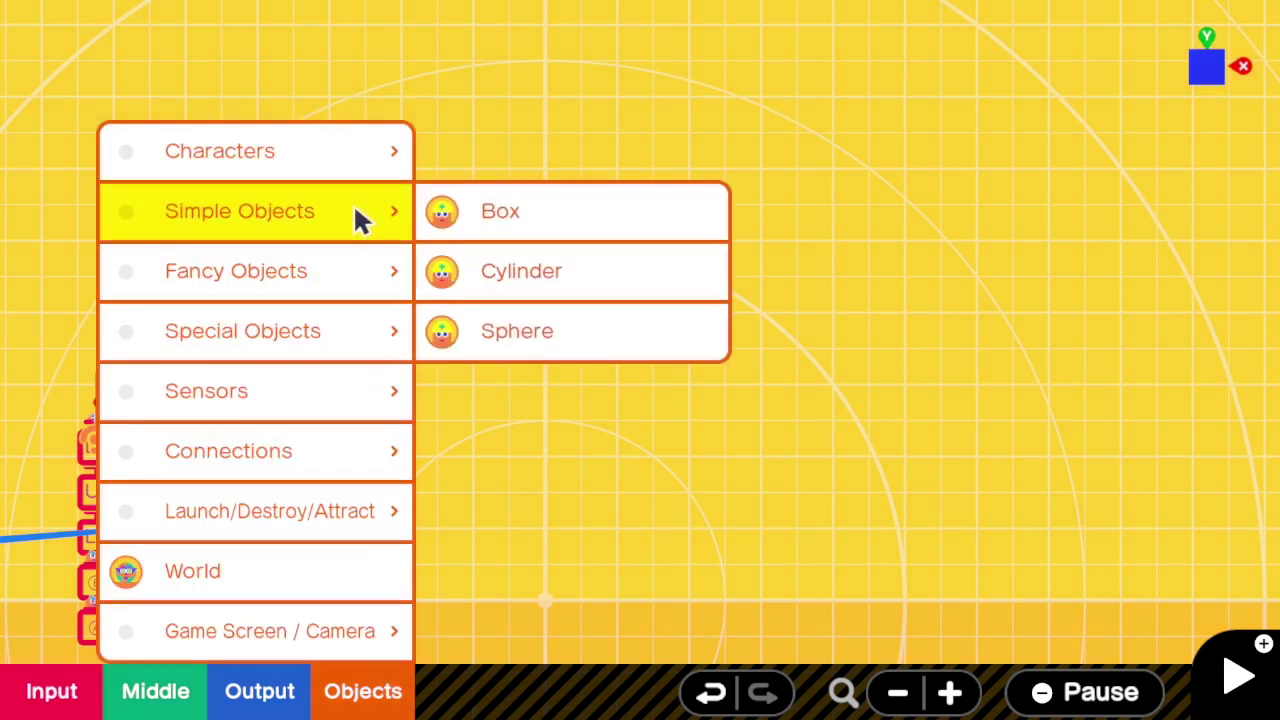
{"action": "left_click", "coordinate": [480, 211]}
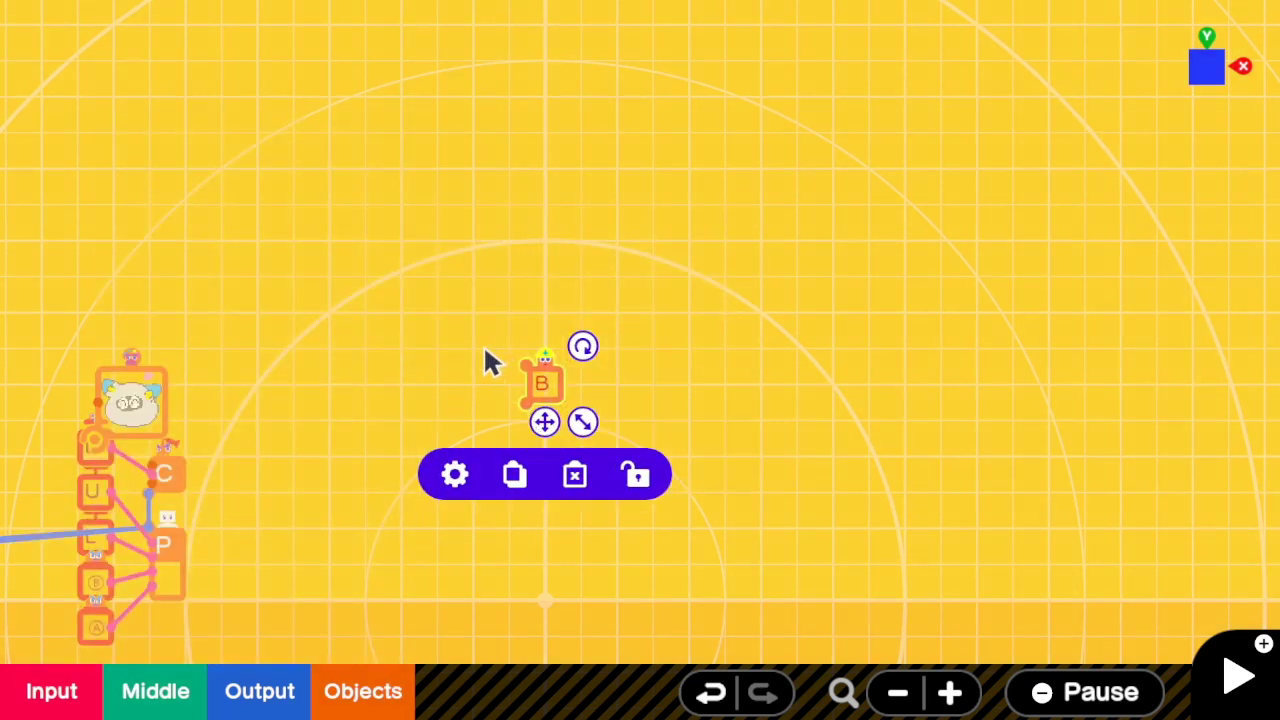
- Disable the new box's Visible, Solid, Movable, Destructible and Destructive properties
{"action": "left_click", "coordinate": [455, 477]}
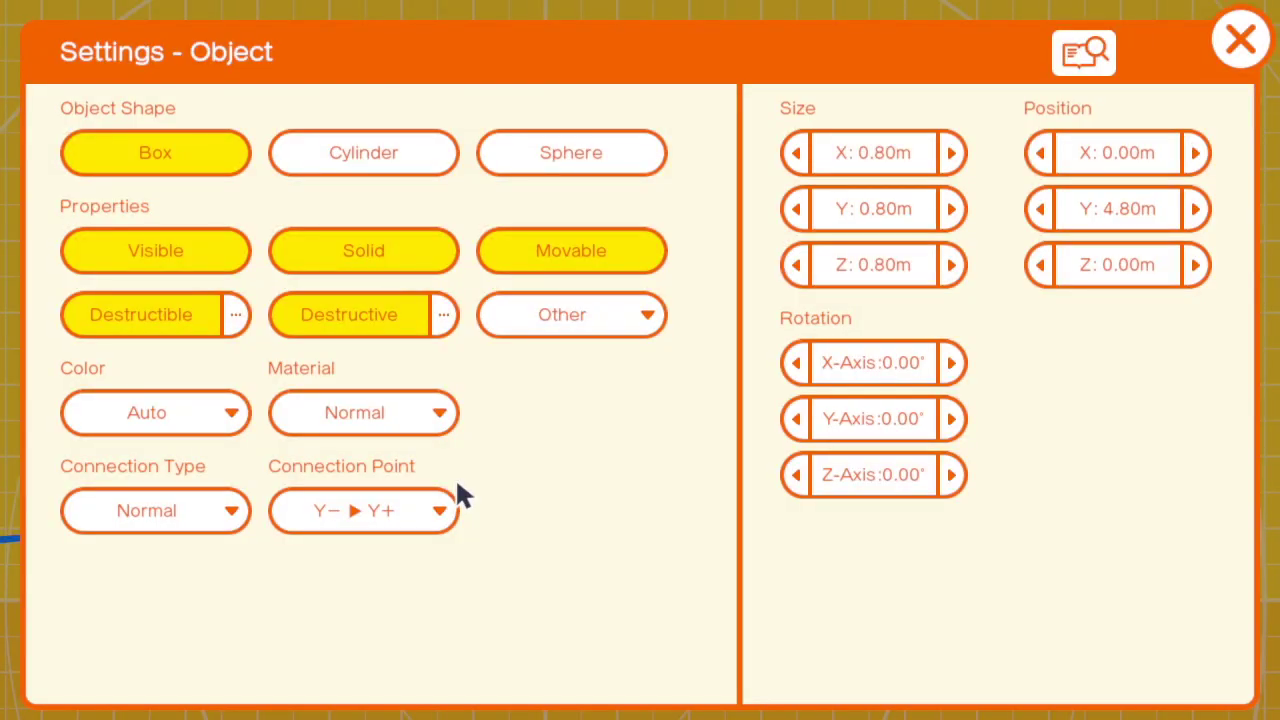
{"action": "left_click", "coordinate": [198, 250]}
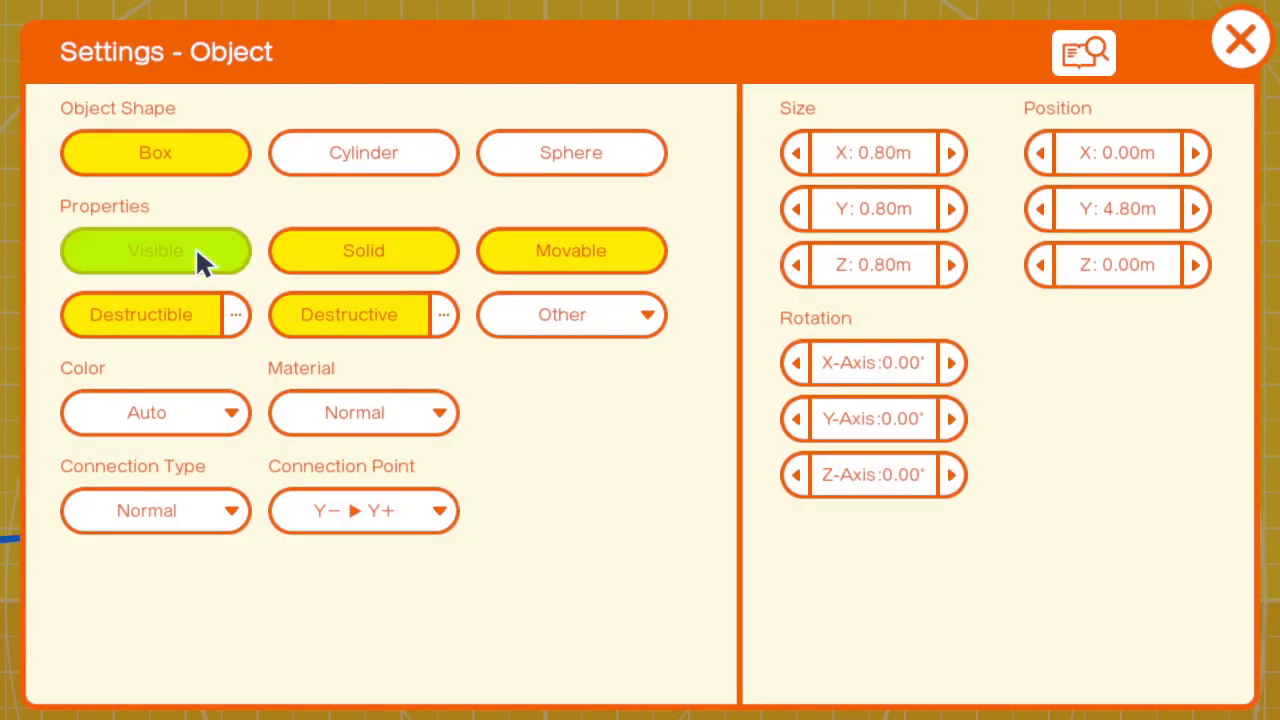
{"action": "left_click", "coordinate": [302, 312]}
{"action": "left_click", "coordinate": [354, 256]}
{"action": "left_click", "coordinate": [168, 315]}
{"action": "left_click", "coordinate": [584, 262]}
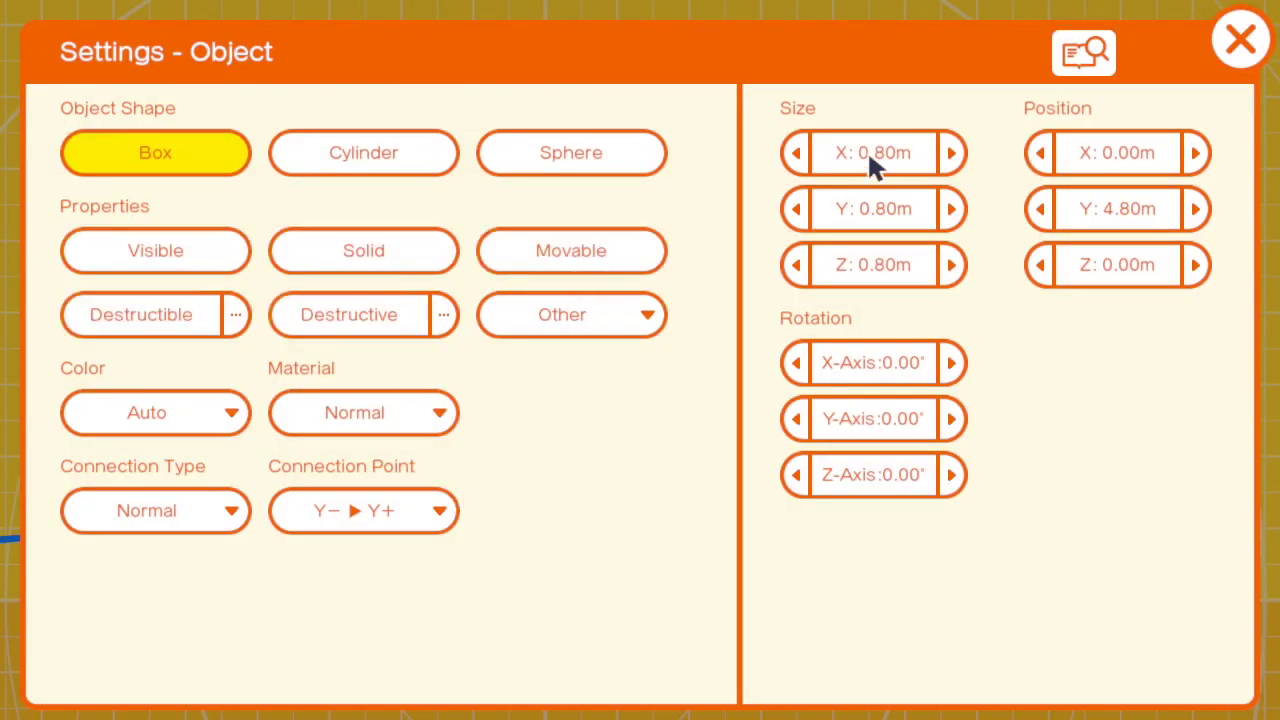
{"action": "left_click", "coordinate": [1252, 50]}
- Add a free-slide connector above the invisible box and link its lower end to the box's upper connection point
{"action": "scroll", "coordinate": [449, 491], "scroll_direction": "up", "scroll_amount": 2}
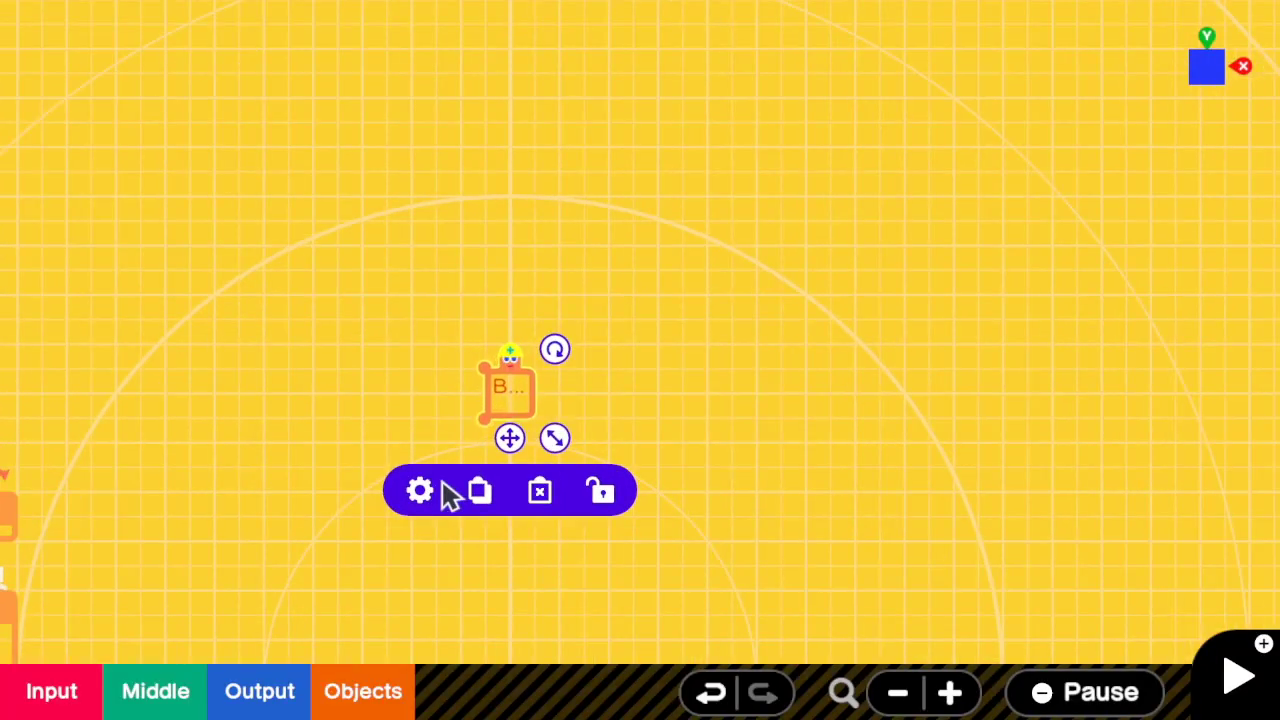
{"action": "left_click", "coordinate": [352, 690]}
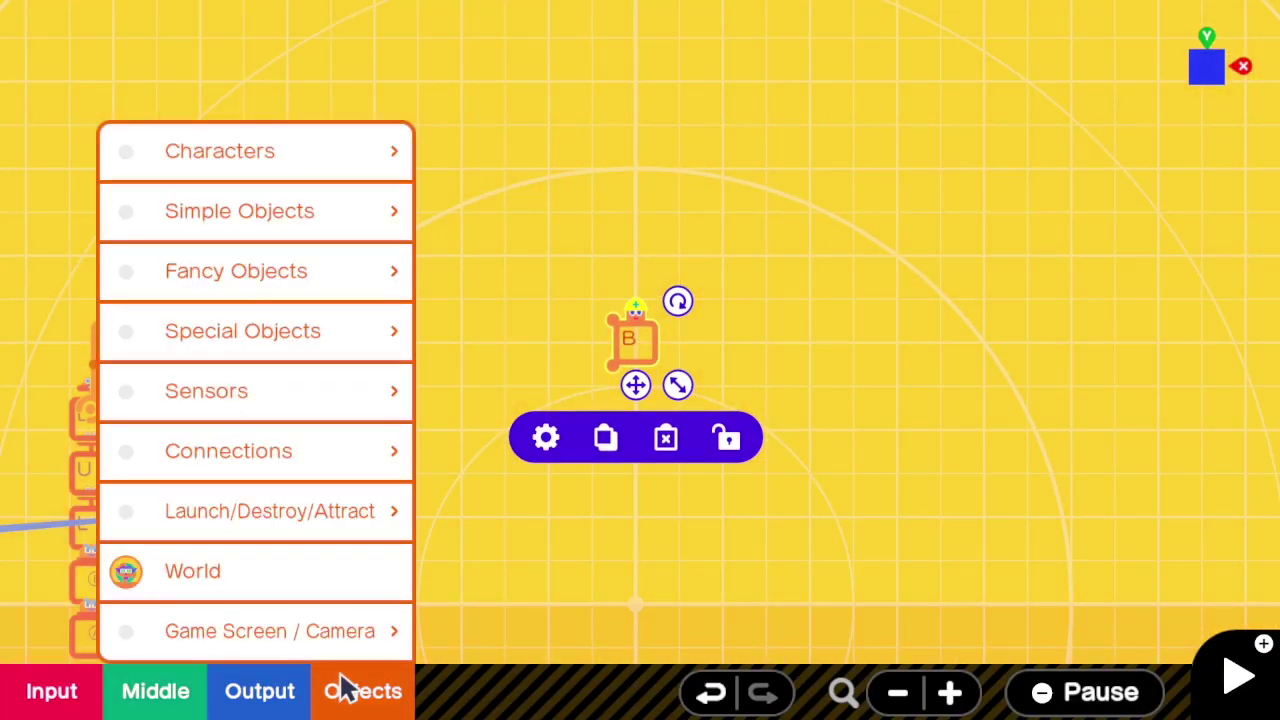
{"action": "left_click", "coordinate": [332, 448]}
{"action": "left_click", "coordinate": [454, 358]}
{"action": "left_click_drag", "start_coordinate": [634, 340], "coordinate": [613, 322]}
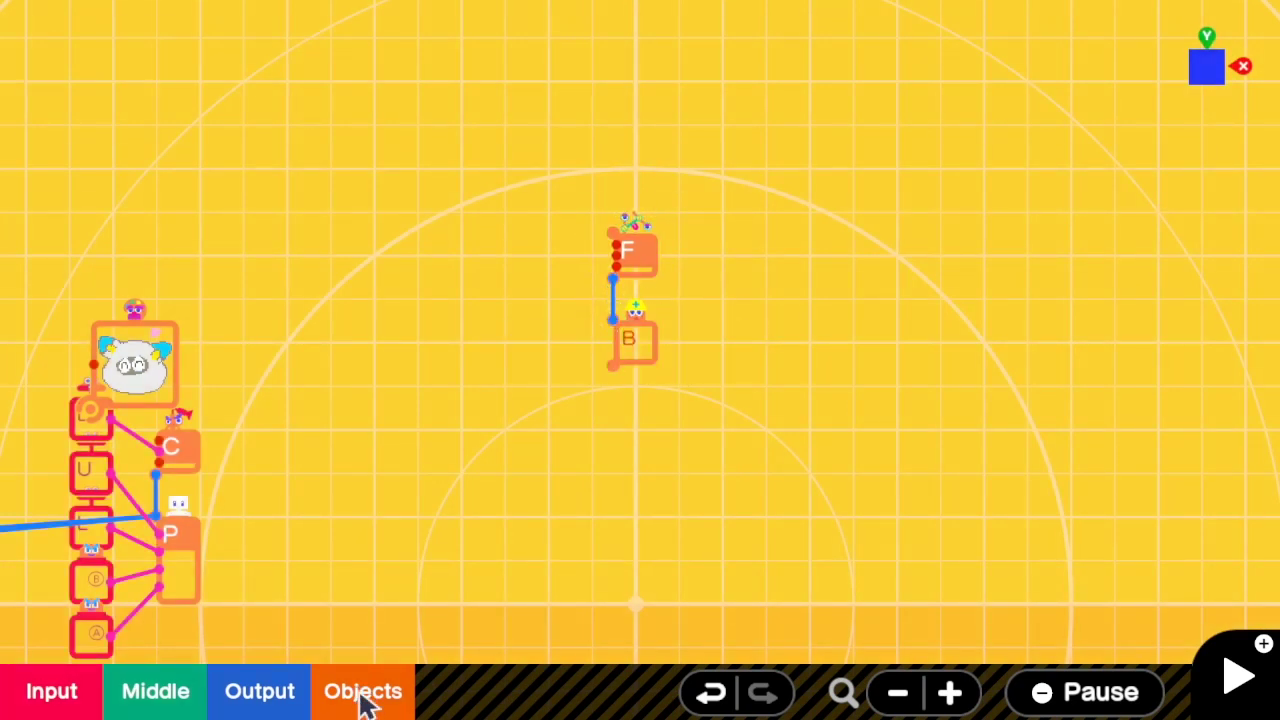
- Add a second box, widen it to 2.40 m, and attach it to the upper end of the free-slide connector
{"action": "left_click", "coordinate": [361, 696]}
{"action": "left_click", "coordinate": [366, 214]}
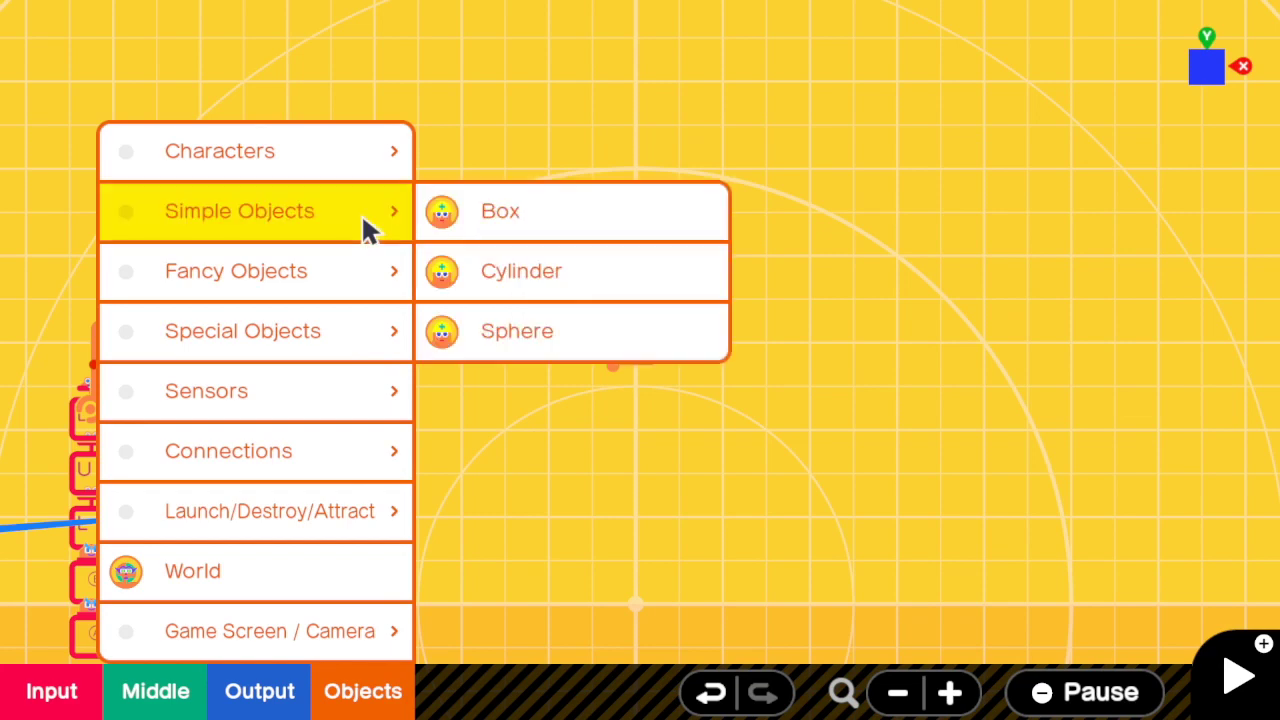
{"action": "left_click", "coordinate": [506, 220]}
{"action": "left_click_drag", "start_coordinate": [680, 409], "coordinate": [718, 416]}
{"action": "left_click_drag", "start_coordinate": [636, 405], "coordinate": [613, 232]}
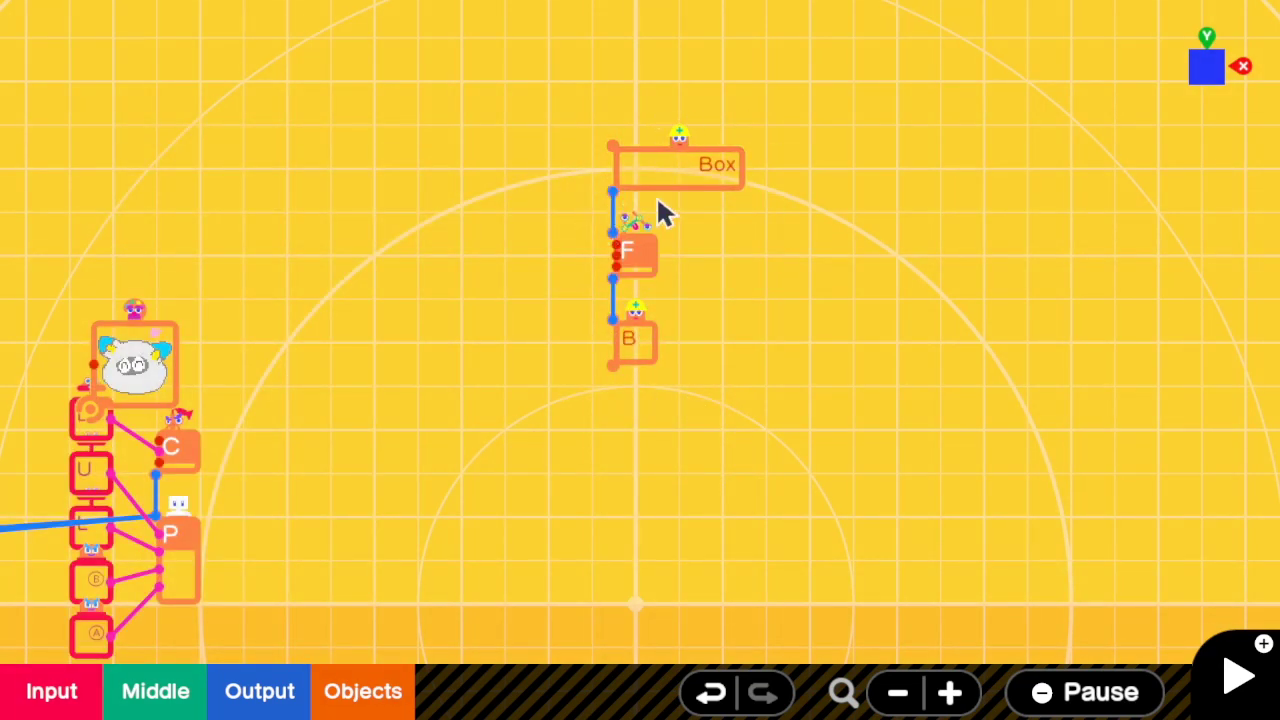
- Disable Destructive and Destructible for the wide platform box, keeping it visible, solid and movable
{"action": "left_click", "coordinate": [655, 196]}
{"action": "left_click", "coordinate": [591, 264]}
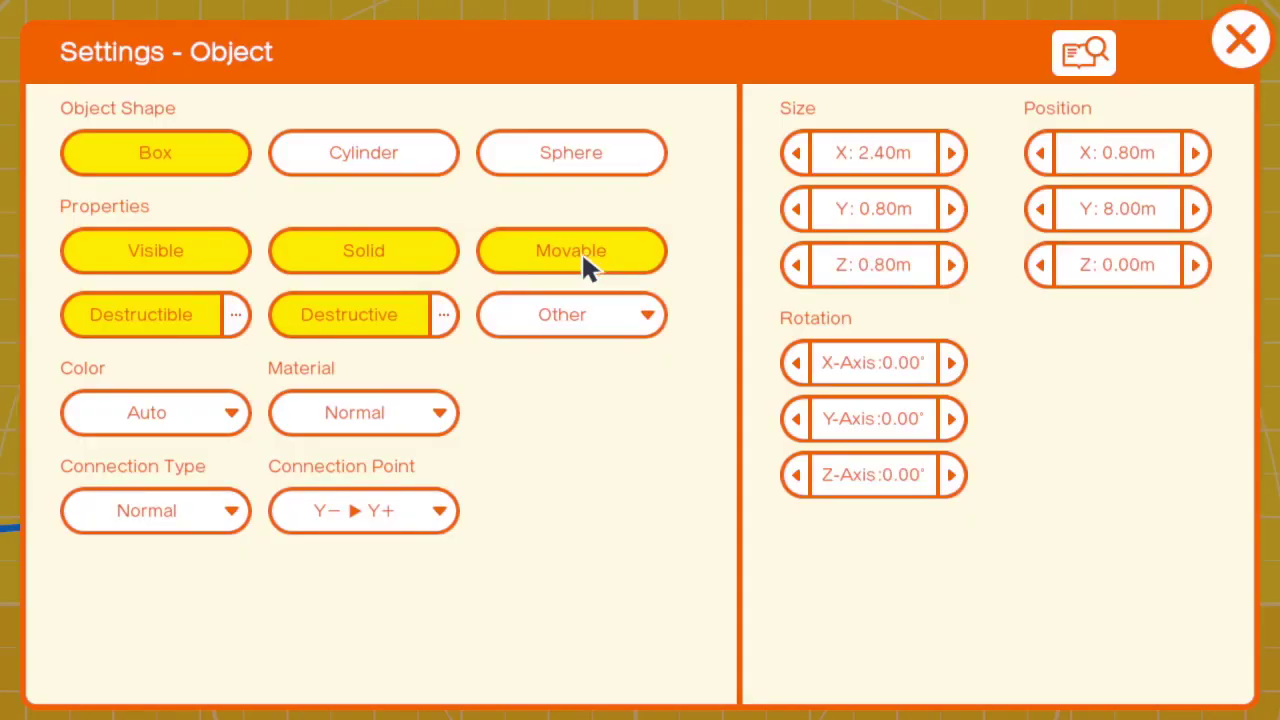
{"action": "left_click", "coordinate": [354, 315]}
{"action": "left_click", "coordinate": [172, 312]}
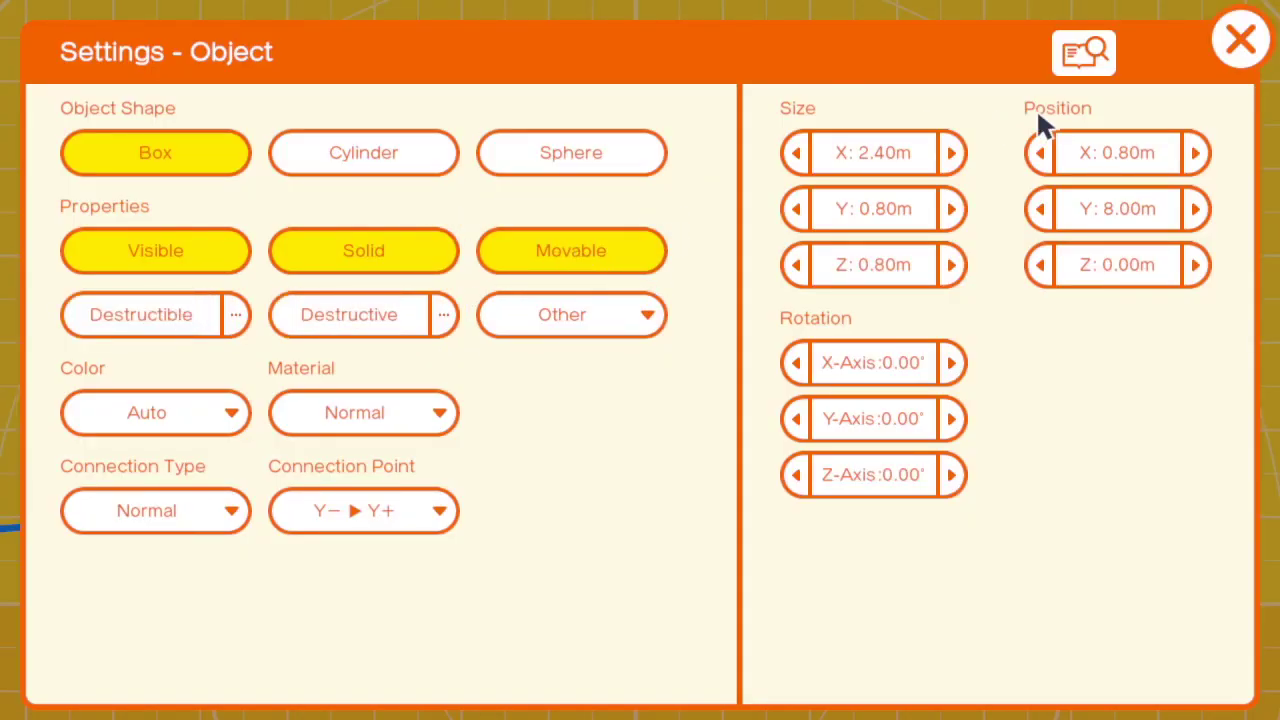
{"action": "left_click", "coordinate": [1240, 42]}
{"action": "left_click", "coordinate": [538, 418]}
{"action": "scroll", "coordinate": [560, 430], "scroll_direction": "up", "scroll_amount": 3}
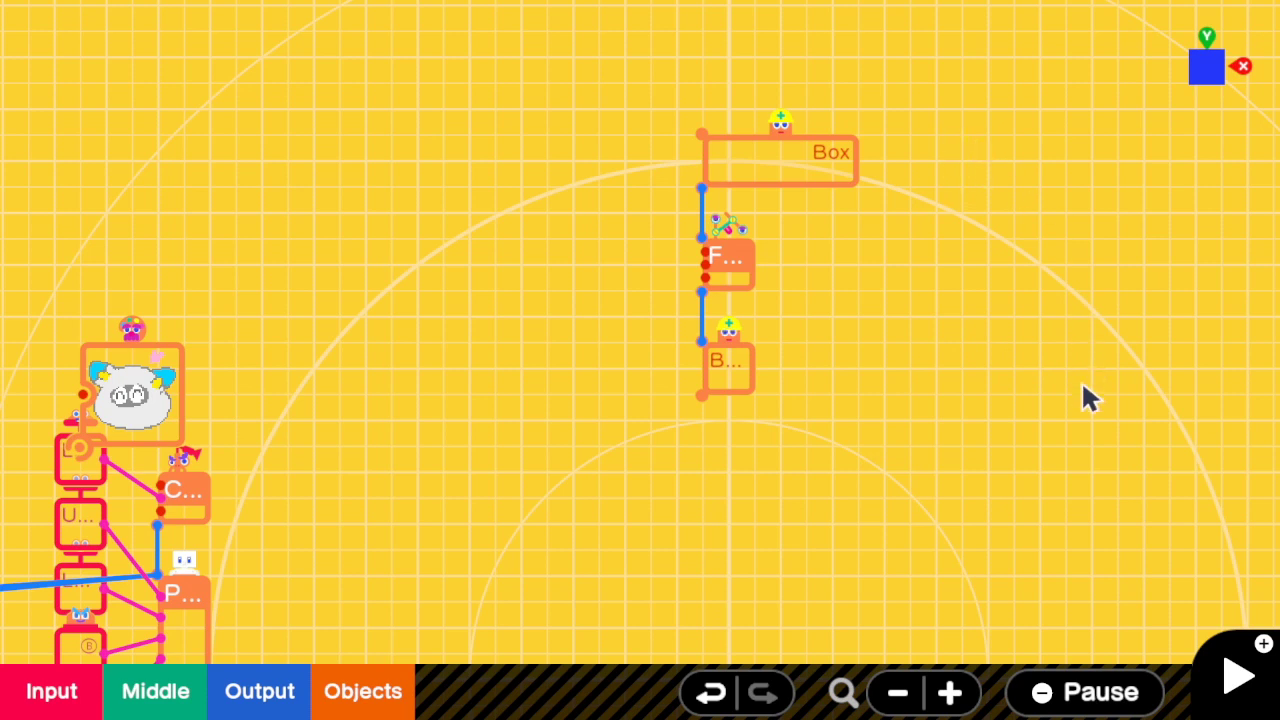
- Add an Angle → Position nodon beside the free-slide connector
{"action": "left_click", "coordinate": [177, 677]}
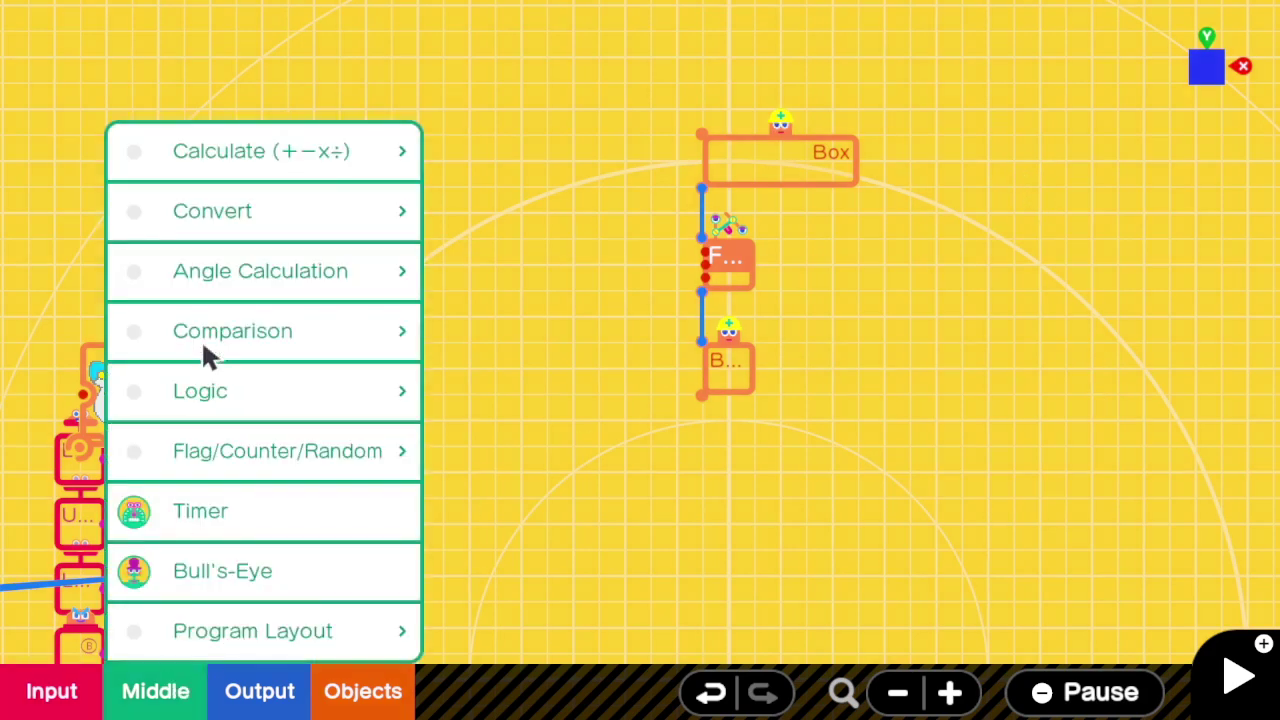
{"action": "left_click", "coordinate": [220, 331]}
{"action": "left_click", "coordinate": [438, 364]}
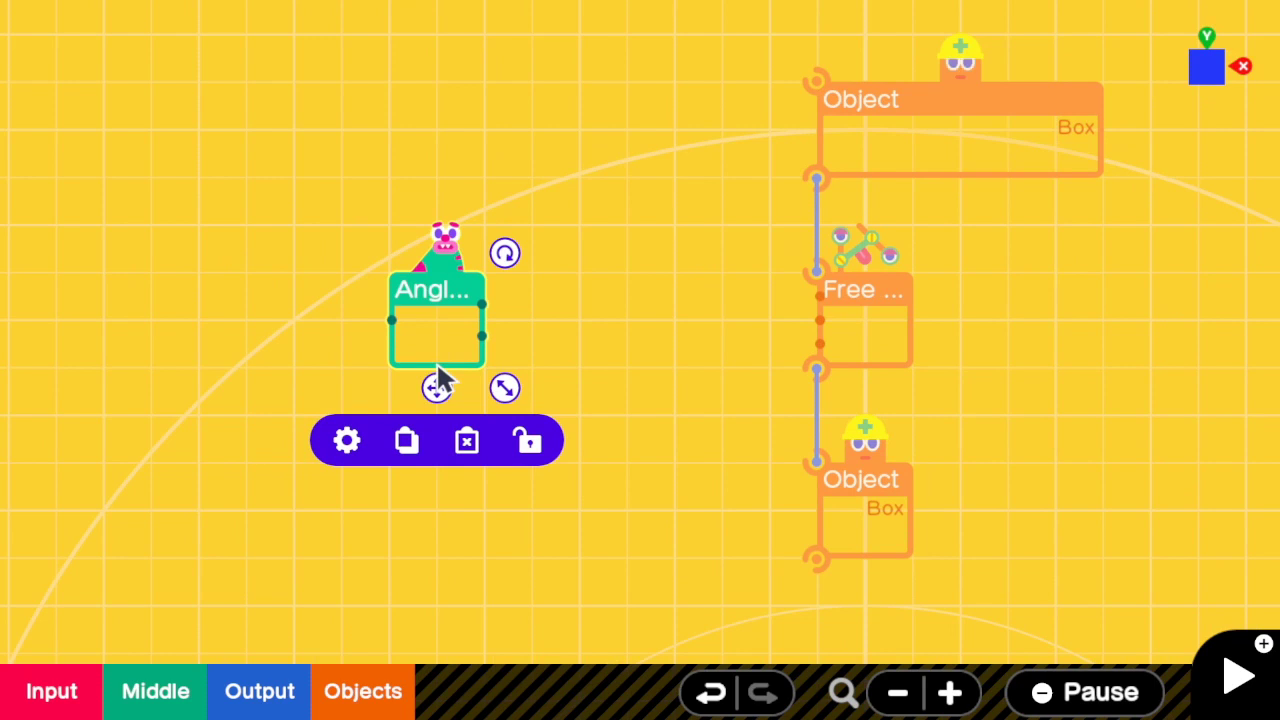
{"action": "left_click", "coordinate": [481, 627]}
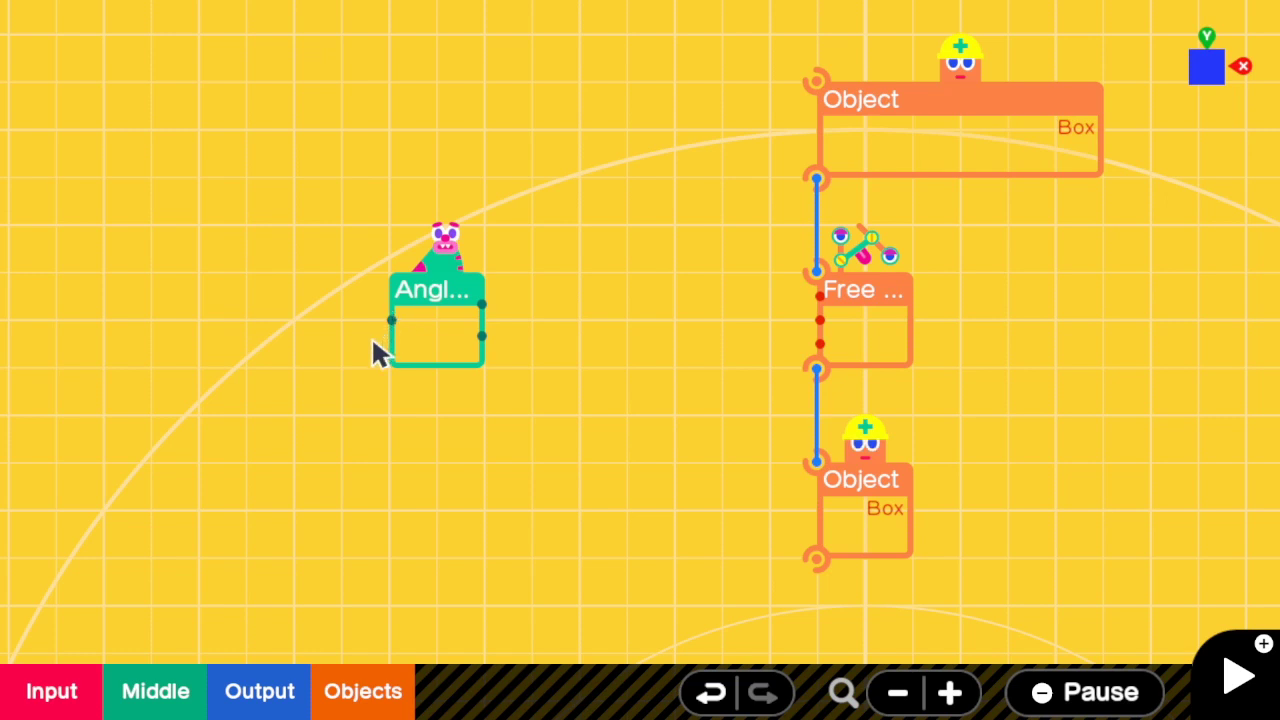
- Add a Counter nodon beside Angle → Position and connect its output to the angle input
{"action": "left_click", "coordinate": [180, 698]}
{"action": "left_click", "coordinate": [240, 468]}
{"action": "left_click", "coordinate": [520, 470]}
{"action": "left_click_drag", "start_coordinate": [651, 434], "coordinate": [248, 387]}
{"action": "left_click_drag", "start_coordinate": [288, 318], "coordinate": [377, 345]}
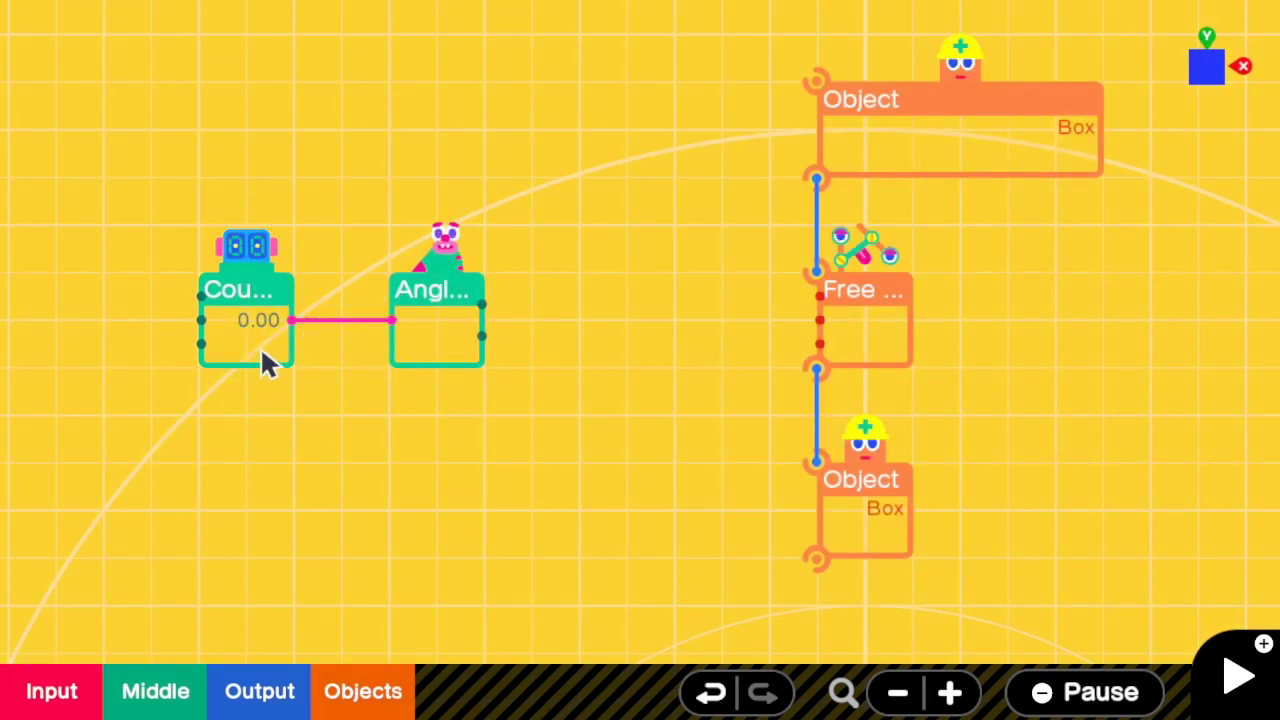
- Set the Counter to Loop mode with a count range from 0 to 360
{"action": "left_click", "coordinate": [260, 345]}
{"action": "left_click", "coordinate": [158, 441]}
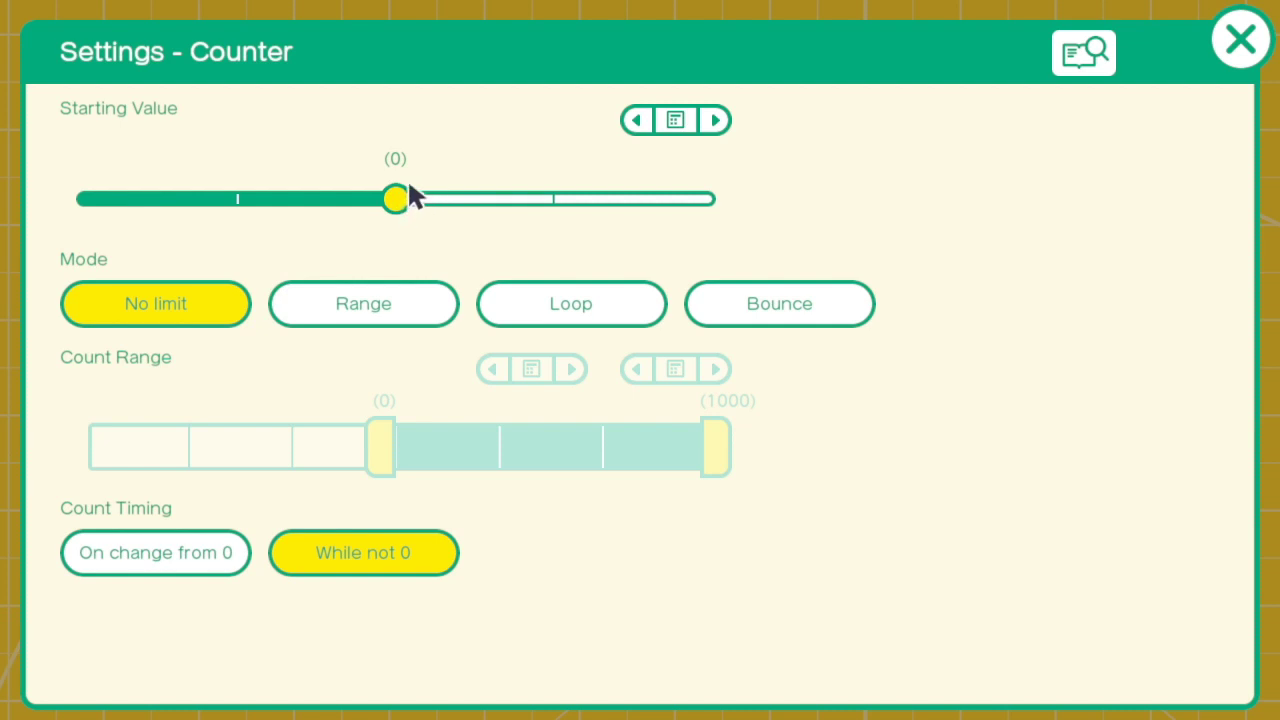
{"action": "left_click", "coordinate": [590, 313]}
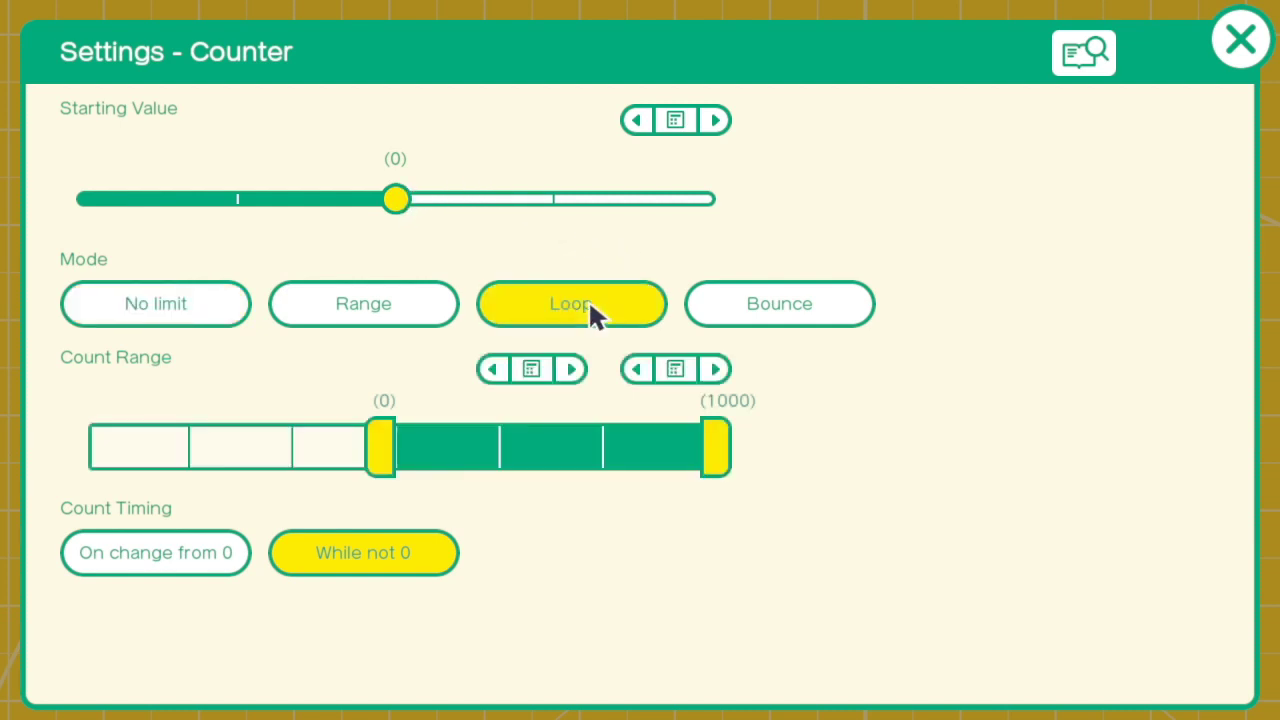
{"action": "left_click", "coordinate": [676, 369]}
{"action": "left_click", "coordinate": [646, 470]}
{"action": "left_click", "coordinate": [640, 405]}
{"action": "left_click", "coordinate": [560, 548]}
{"action": "left_click", "coordinate": [767, 540]}
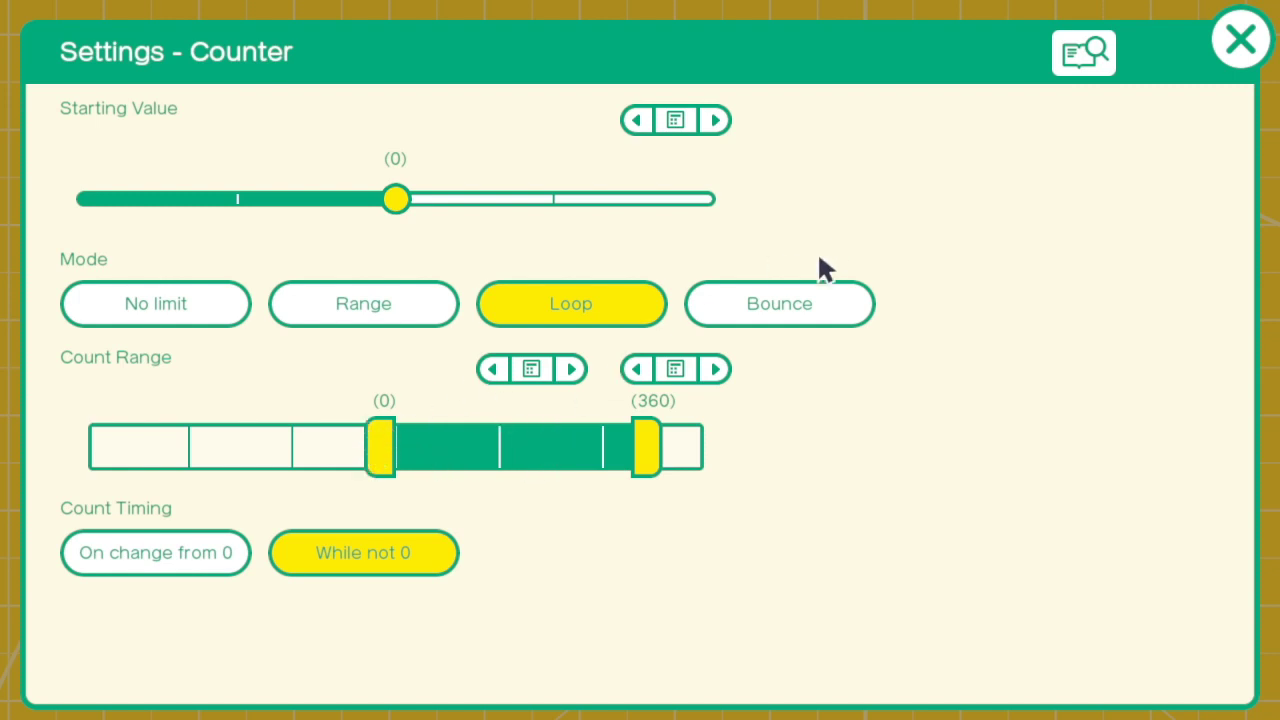
{"action": "left_click", "coordinate": [1243, 55]}
{"action": "left_click", "coordinate": [576, 334]}
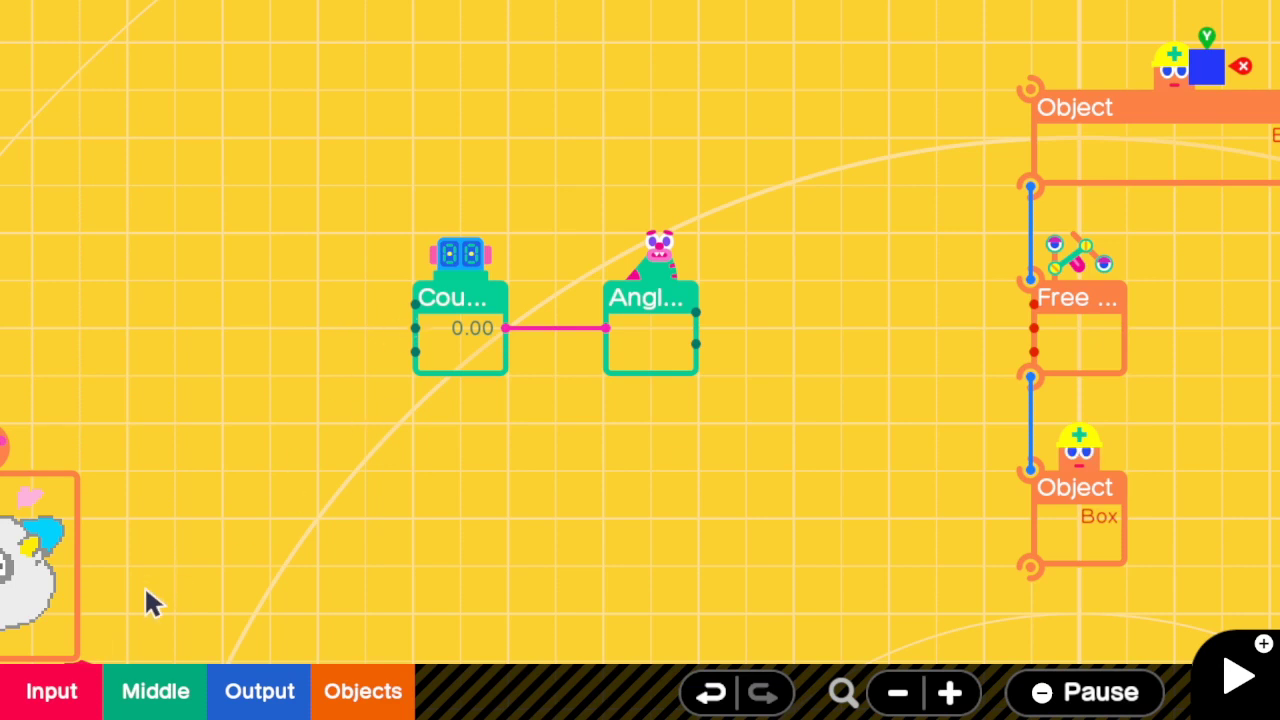
- Add a Constant nodon with value 0.50 beside the Counter and connect its output to the Counter's first input
{"action": "left_click", "coordinate": [80, 688]}
{"action": "left_click", "coordinate": [218, 340]}
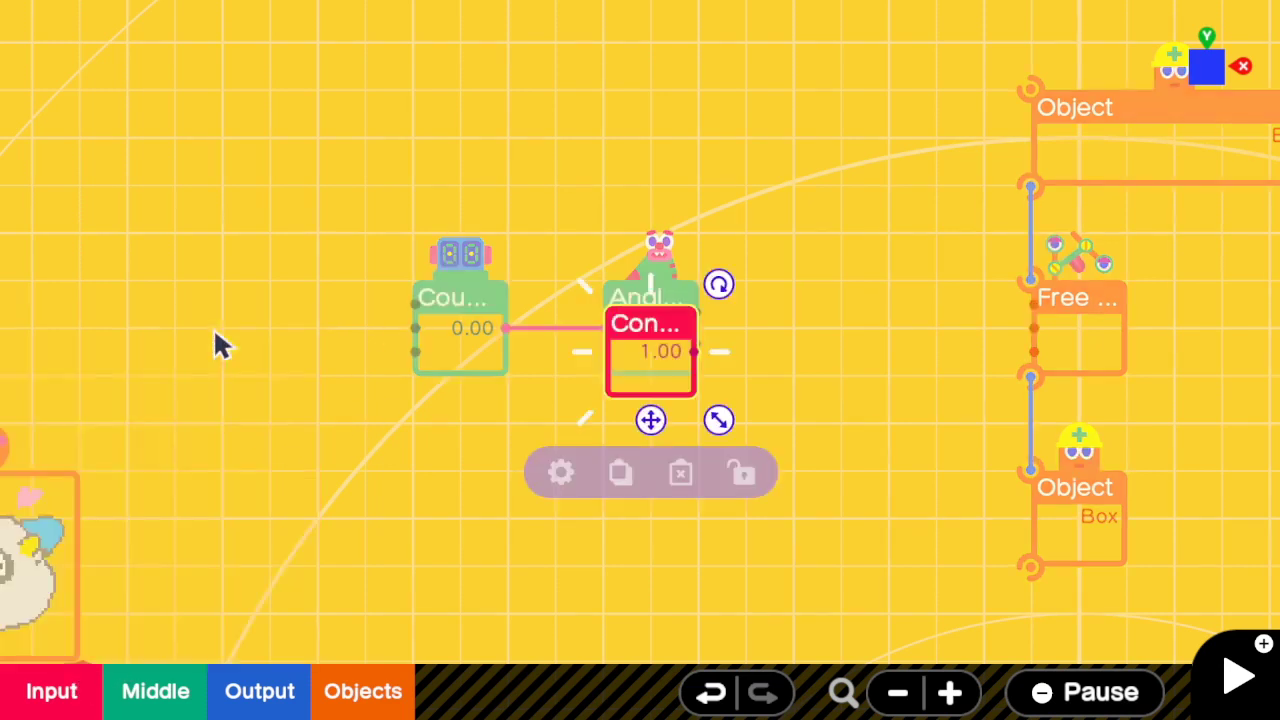
{"action": "left_click_drag", "start_coordinate": [651, 420], "coordinate": [271, 394]}
{"action": "left_click_drag", "start_coordinate": [316, 329], "coordinate": [416, 329]}
{"action": "left_click_drag", "start_coordinate": [714, 406], "coordinate": [314, 403]}
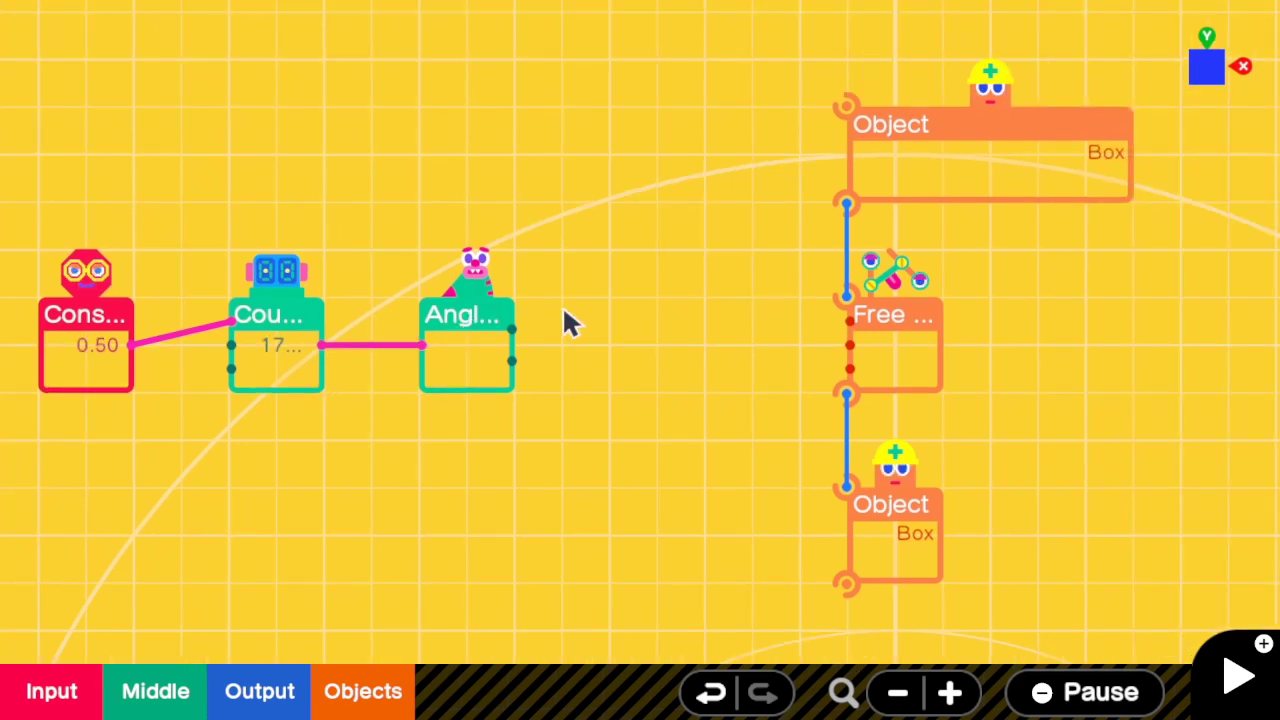
- Connect Angle → Position's horizontal and vertical outputs directly to the free-slide connector's first two inputs and play-test the platform
{"action": "left_click_drag", "start_coordinate": [350, 322], "coordinate": [678, 338]}
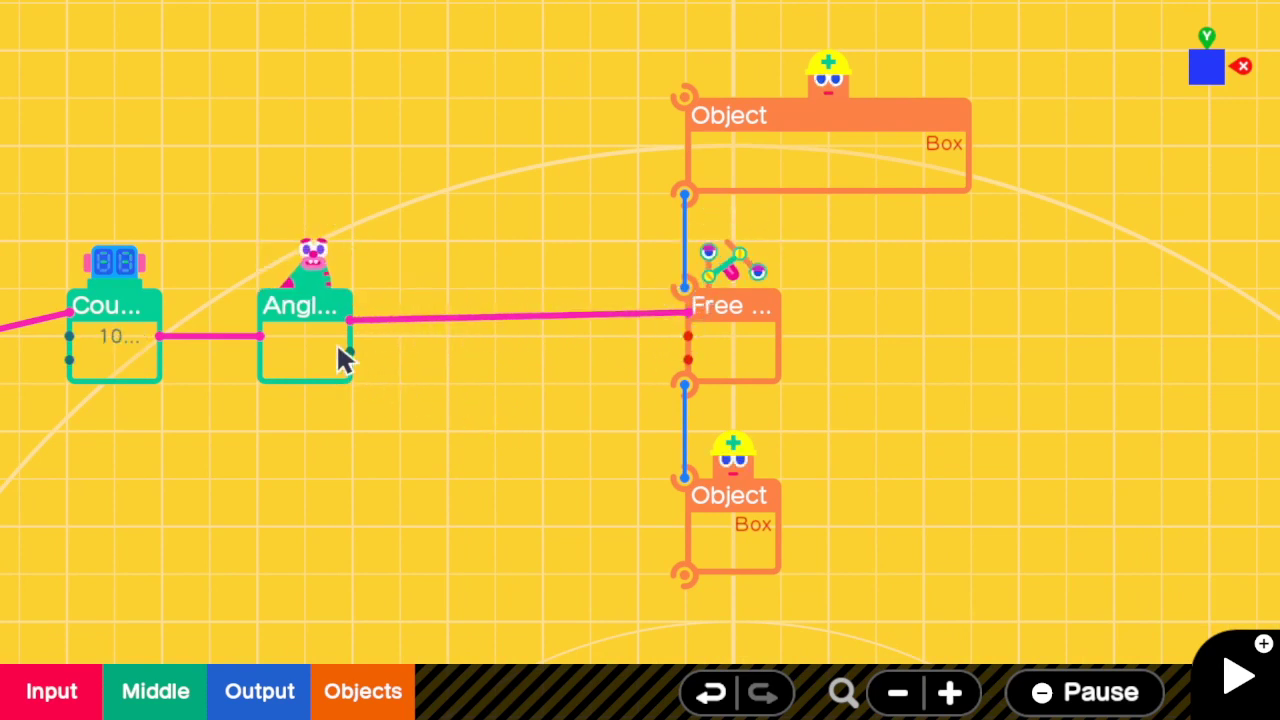
{"action": "left_click_drag", "start_coordinate": [350, 352], "coordinate": [683, 410]}
{"action": "key", "text": "minus"}
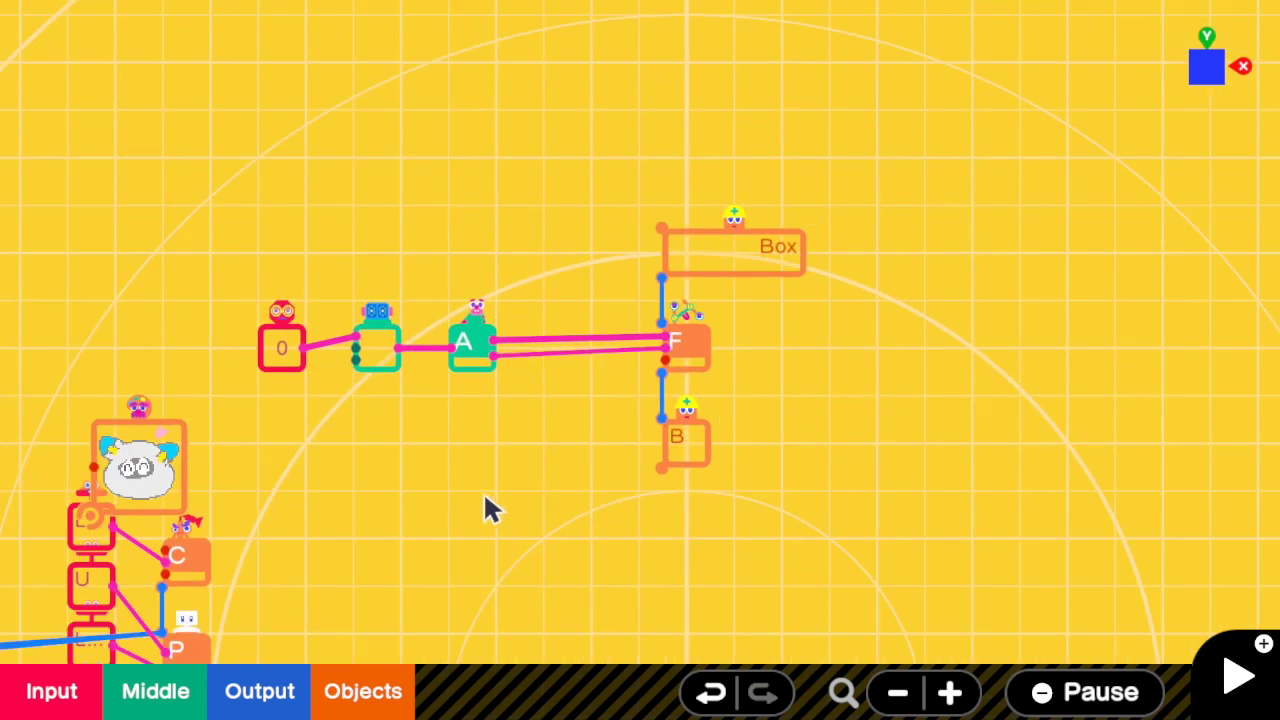
{"action": "key", "text": "plus"}
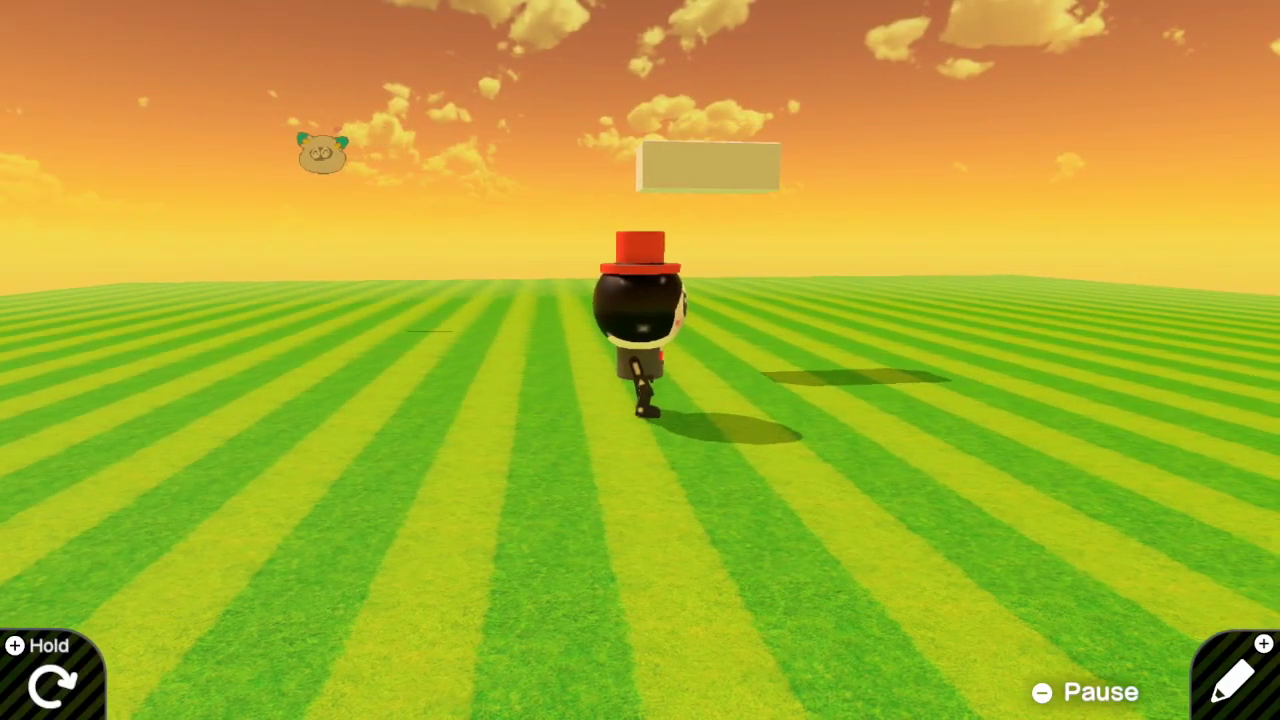
{"action": "key", "text": "plus"}
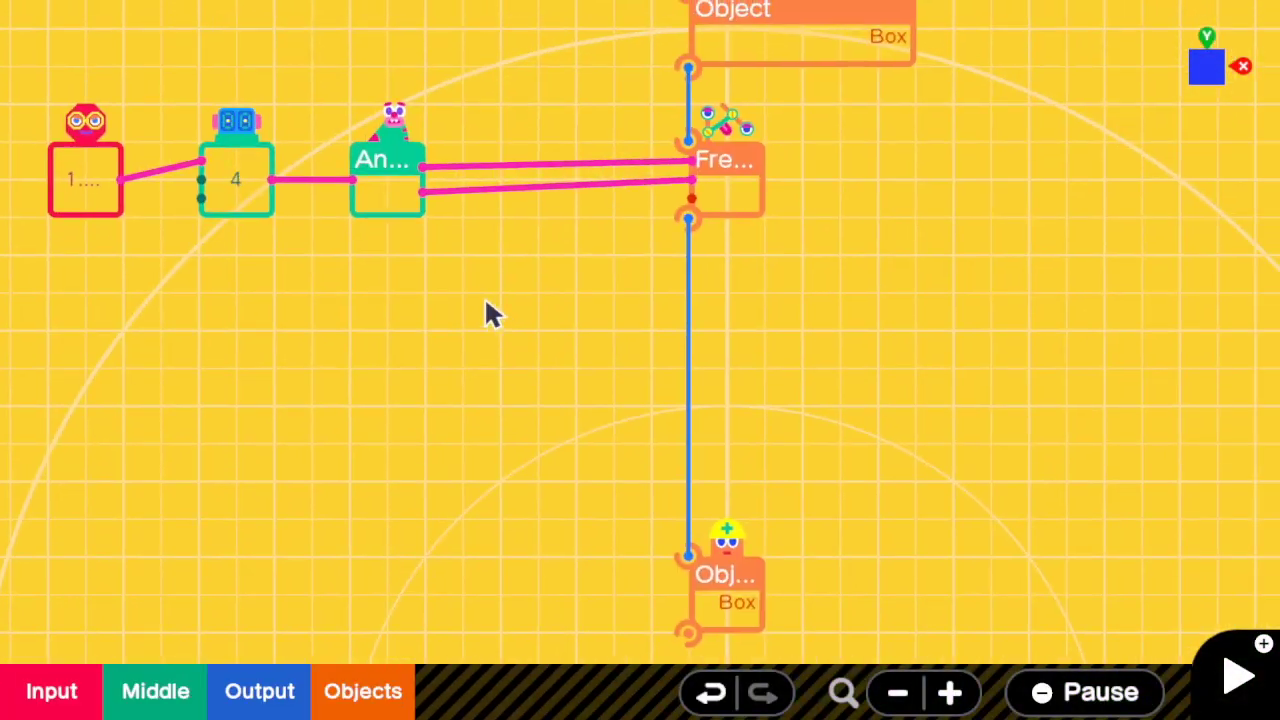
- Delete both connections between the Angle → Position nodon and the free-slide connector
{"action": "scroll", "coordinate": [471, 291], "scroll_direction": "up", "scroll_amount": 2}
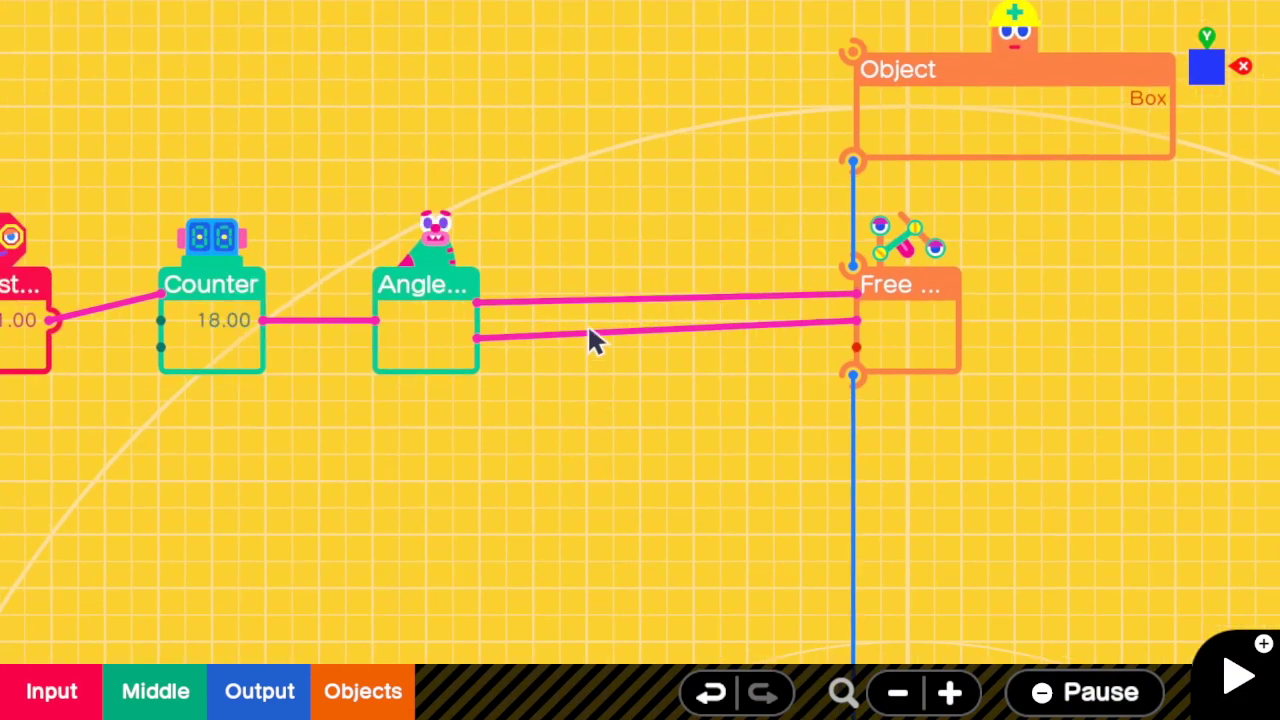
{"action": "left_click", "coordinate": [587, 297]}
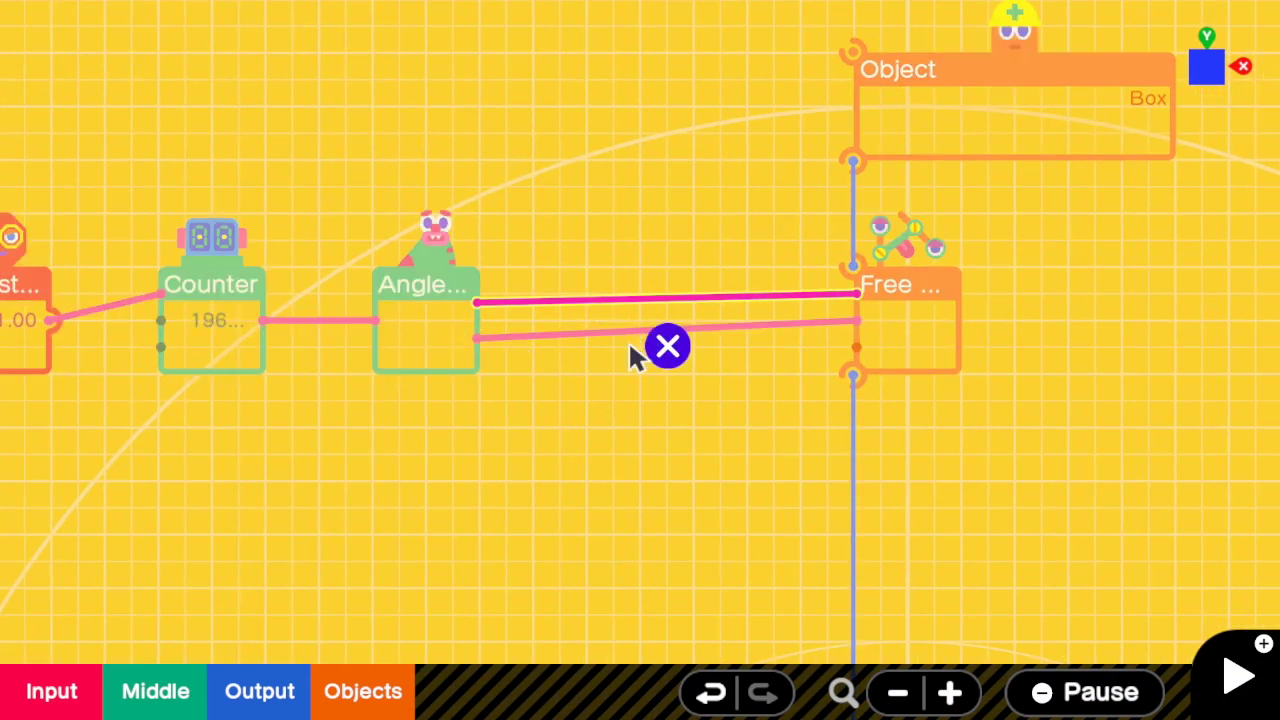
{"action": "left_click", "coordinate": [667, 346]}
{"action": "left_click", "coordinate": [661, 334]}
{"action": "left_click", "coordinate": [666, 371]}
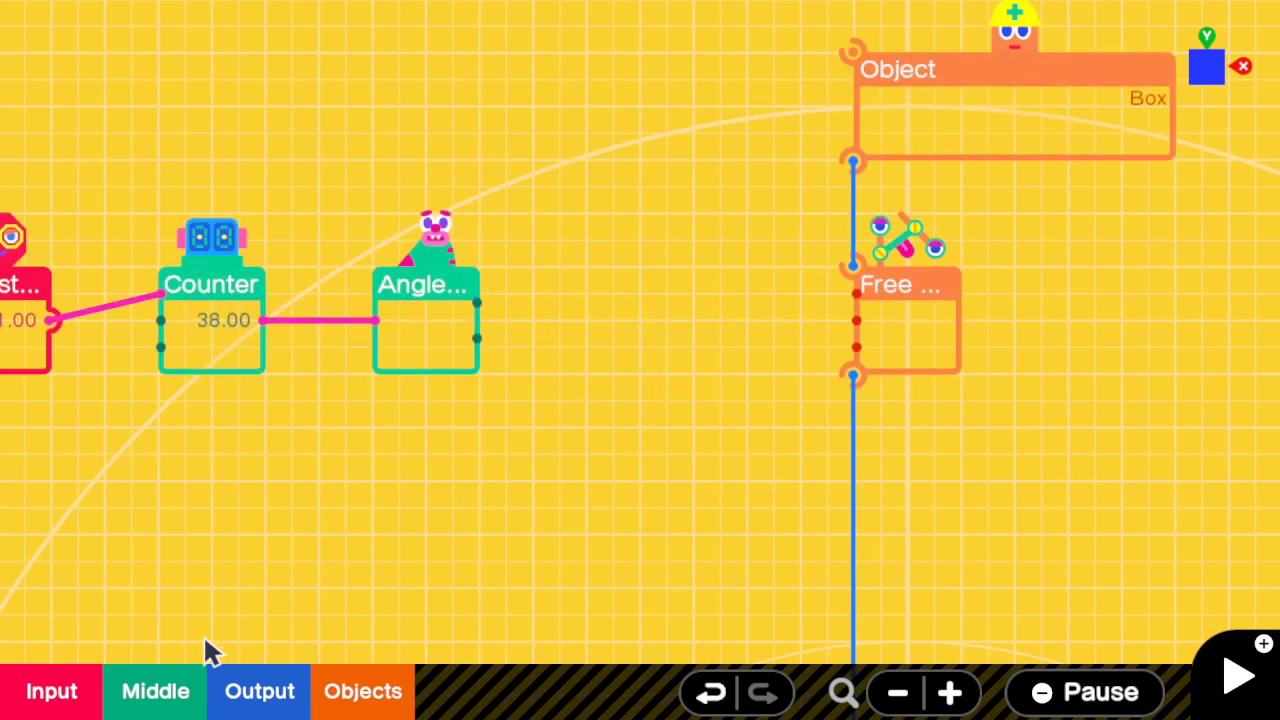
- Add a Map nodon between Angle → Position and the free-slide connector, with its output range set to 0.00 to 4.00
{"action": "left_click", "coordinate": [180, 699]}
{"action": "left_click", "coordinate": [310, 224]}
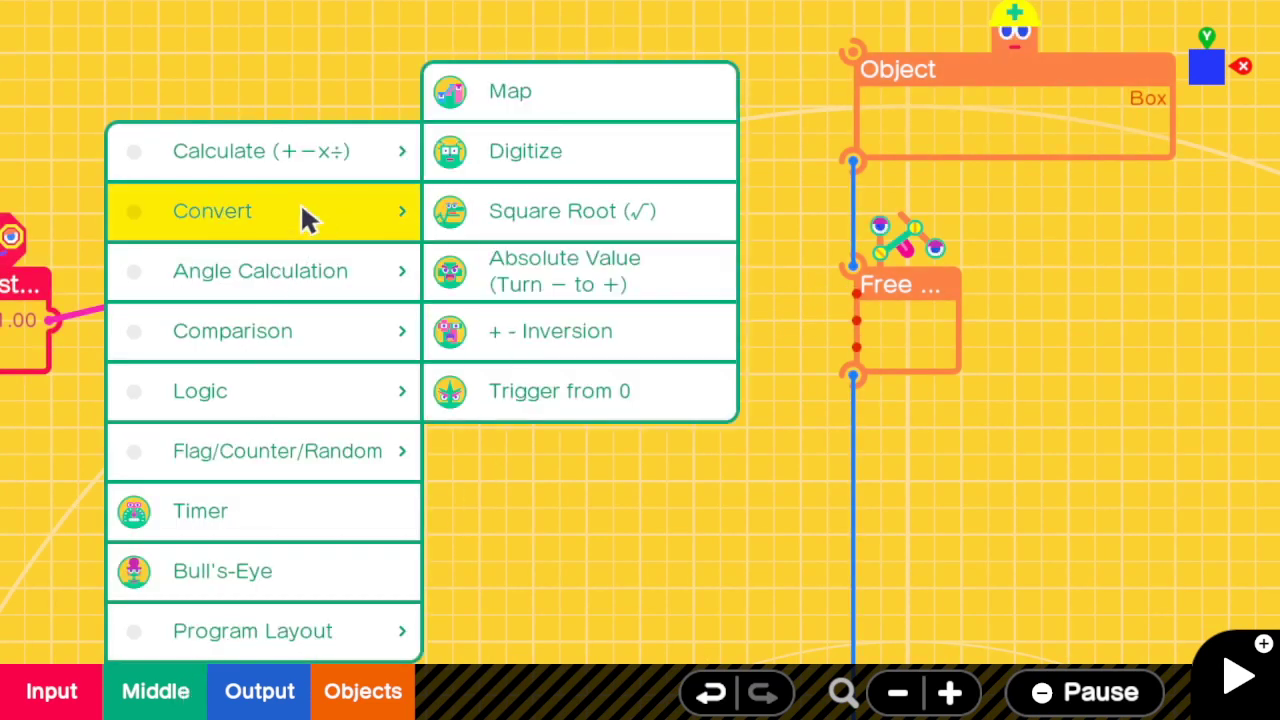
{"action": "left_click", "coordinate": [510, 92]}
{"action": "left_click_drag", "start_coordinate": [634, 423], "coordinate": [635, 370]}
{"action": "left_click", "coordinate": [543, 400]}
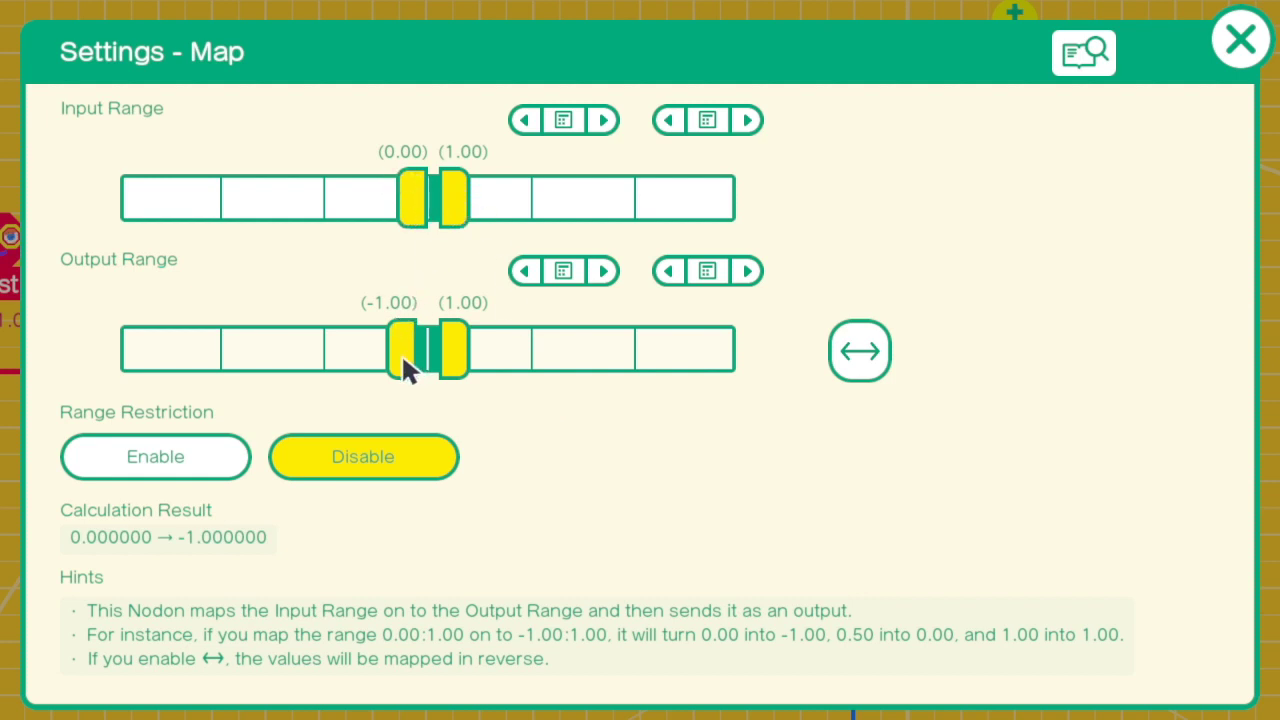
{"action": "left_click_drag", "start_coordinate": [399, 353], "coordinate": [404, 353]}
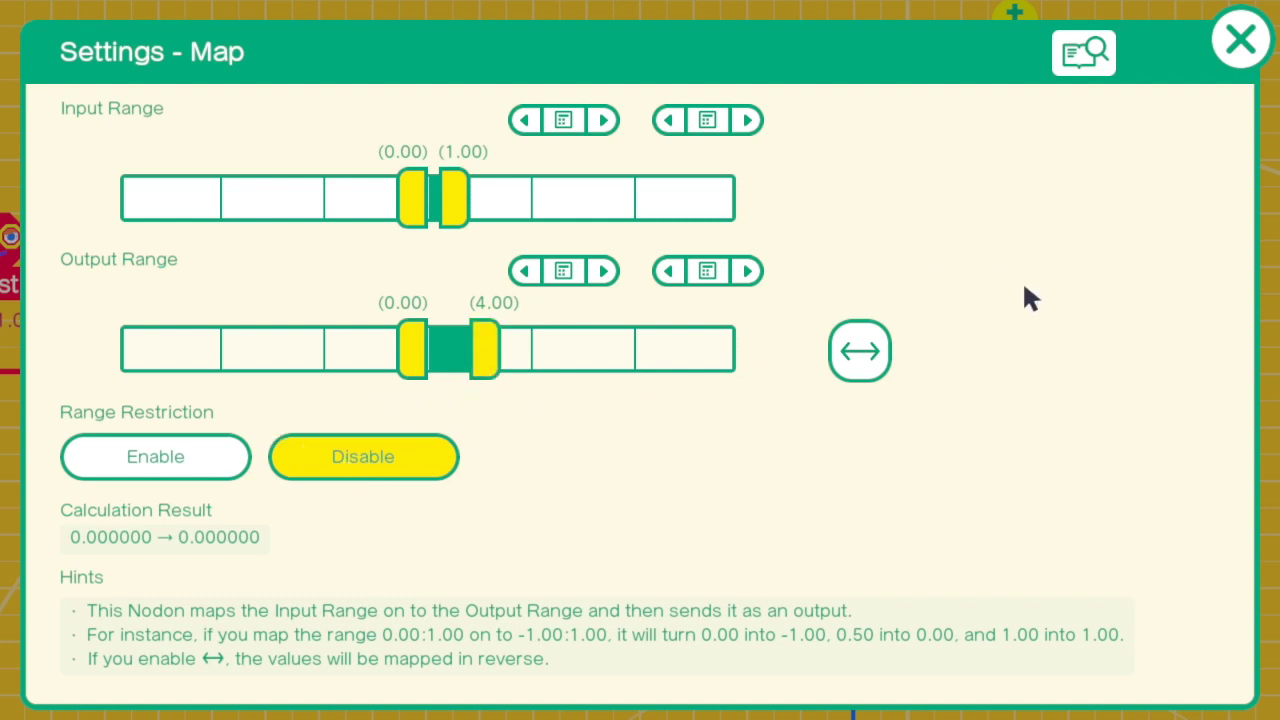
{"action": "left_click", "coordinate": [1235, 42]}
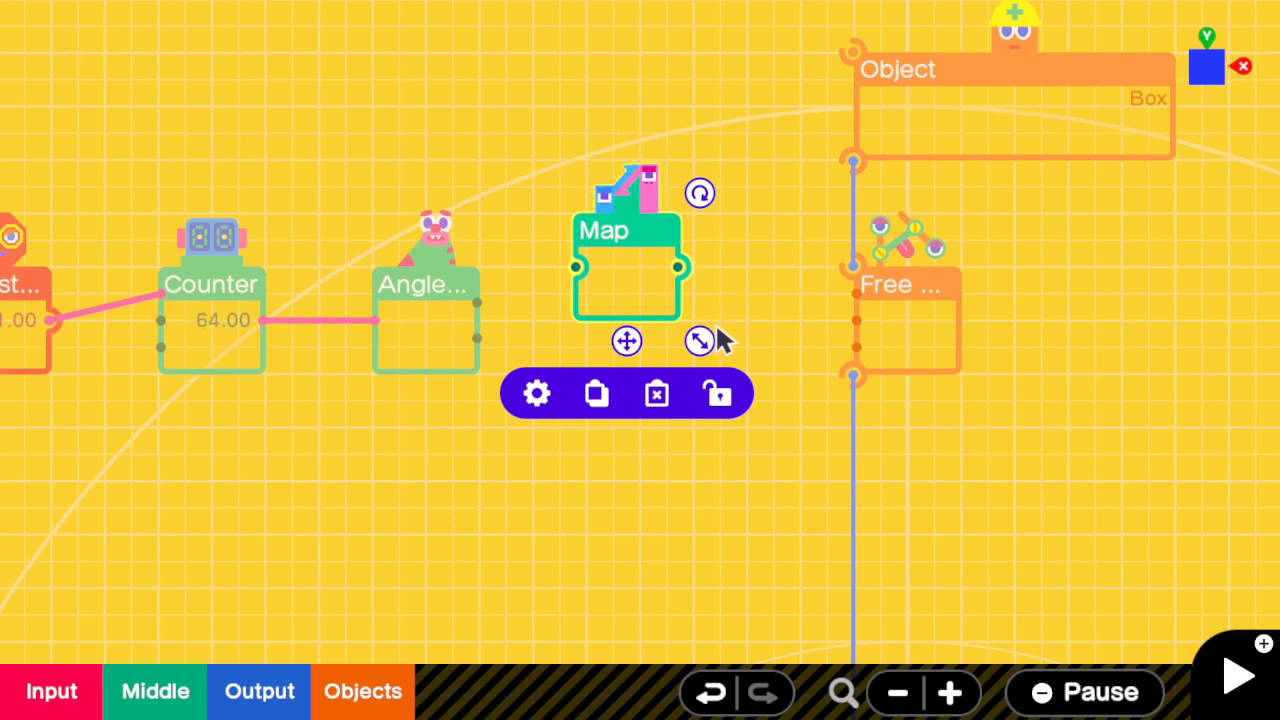
- Shrink the Map nodon's height, level it with Angle → Position, and place a duplicate directly beneath it
{"action": "left_click_drag", "start_coordinate": [719, 336], "coordinate": [722, 316]}
{"action": "left_click_drag", "start_coordinate": [626, 352], "coordinate": [623, 381]}
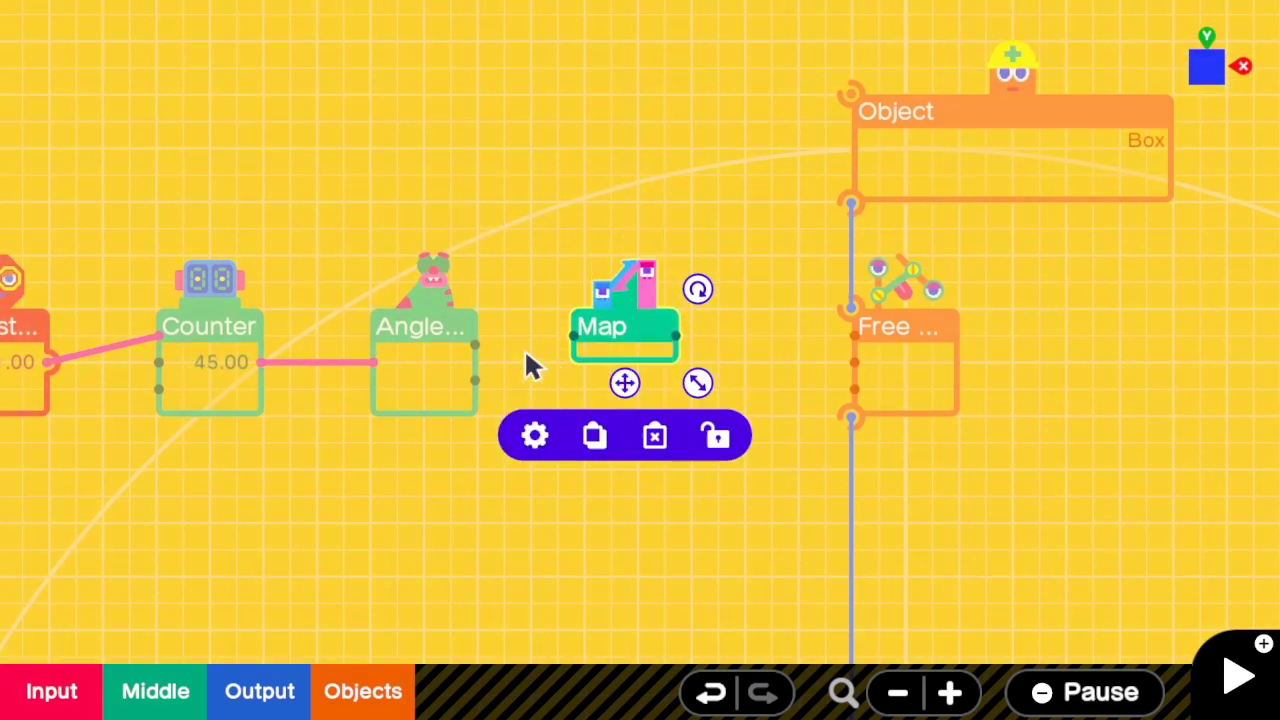
{"action": "left_click", "coordinate": [595, 450]}
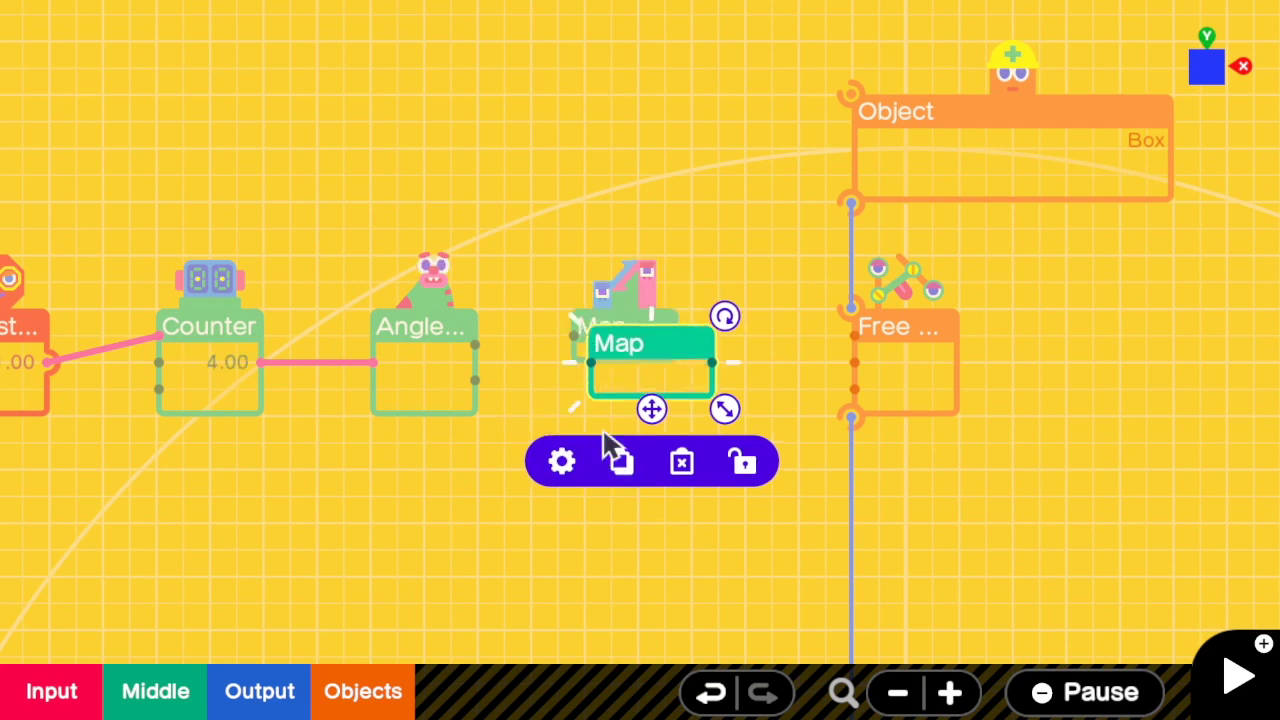
{"action": "left_click", "coordinate": [624, 437]}
{"action": "scroll", "coordinate": [532, 378], "scroll_direction": "up", "scroll_amount": 2}
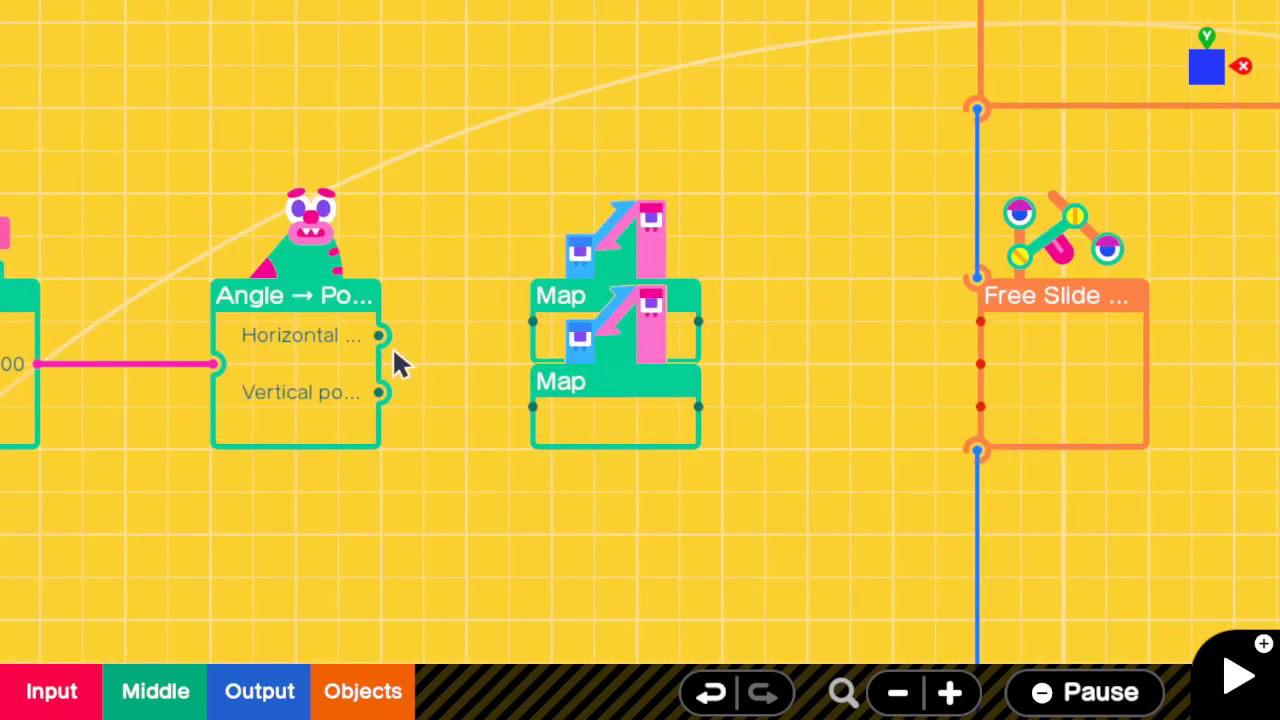
- Route Angle → Position's horizontal and vertical outputs through separate Map nodons into the free-slide connector's first and second inputs
{"action": "left_click_drag", "start_coordinate": [388, 340], "coordinate": [533, 322]}
{"action": "left_click_drag", "start_coordinate": [708, 326], "coordinate": [998, 356]}
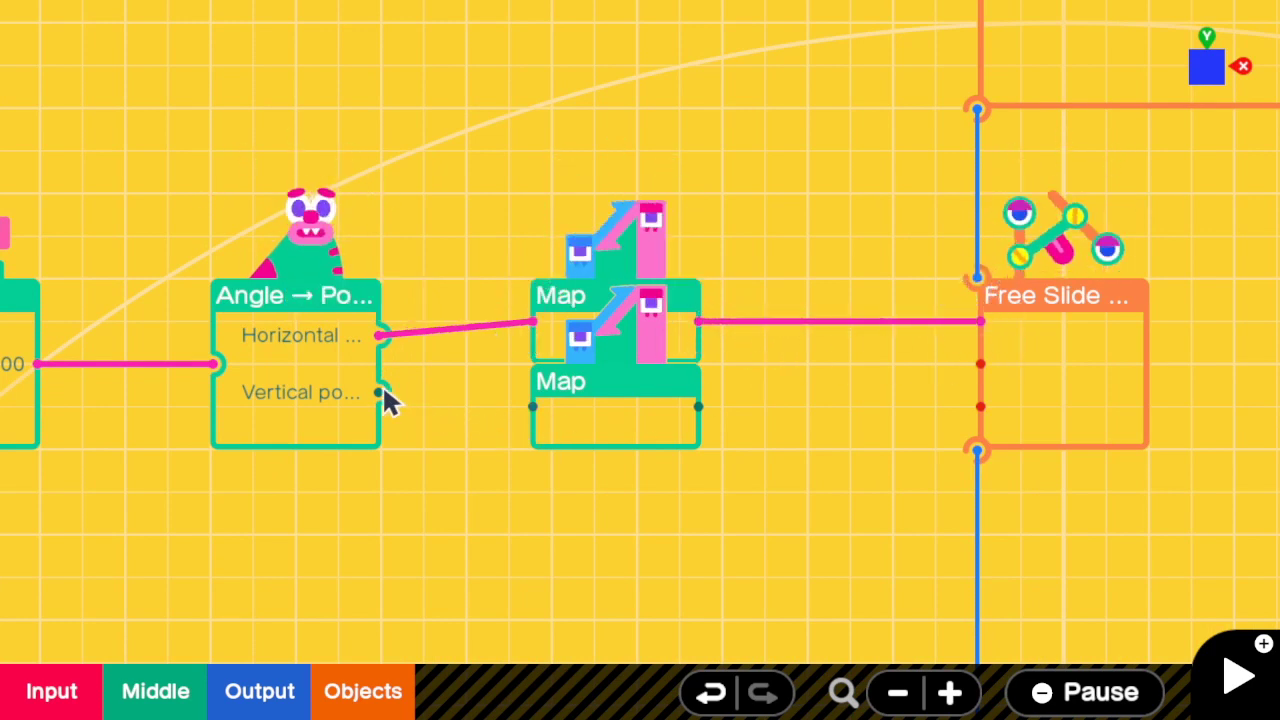
{"action": "left_click_drag", "start_coordinate": [388, 400], "coordinate": [533, 406]}
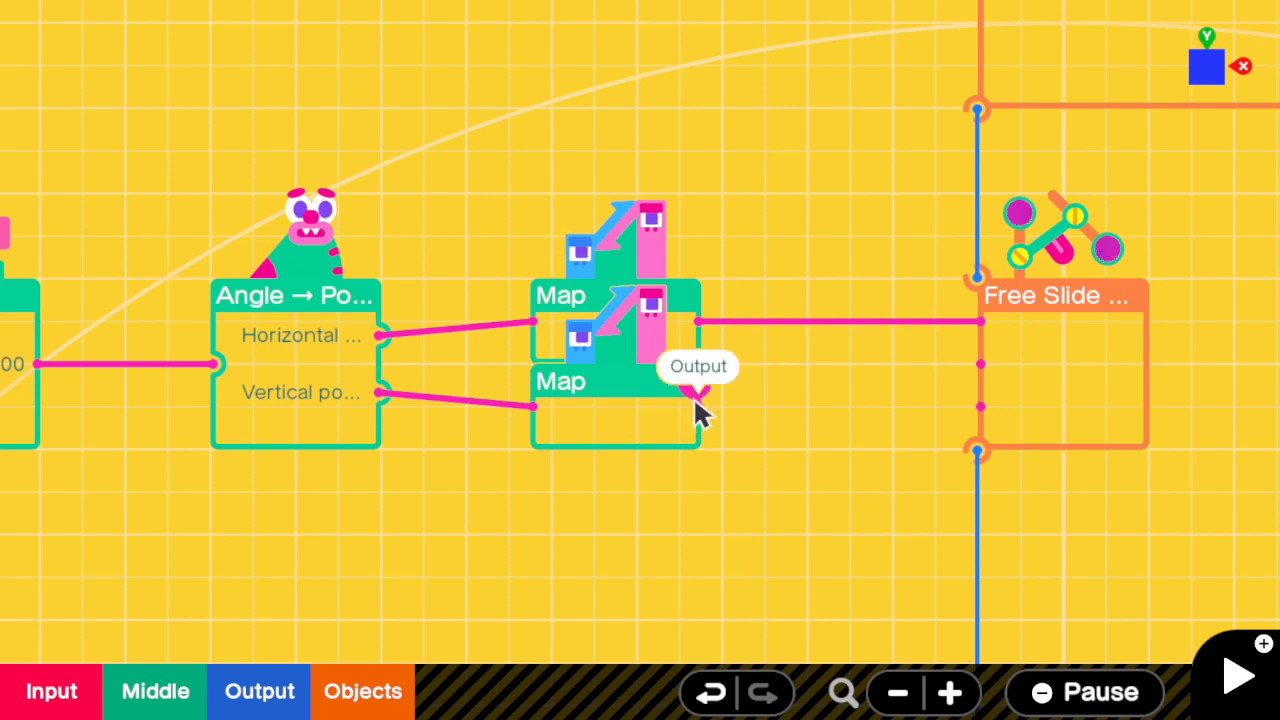
{"action": "left_click_drag", "start_coordinate": [697, 405], "coordinate": [984, 365]}
{"action": "scroll", "coordinate": [812, 447], "scroll_direction": "down", "scroll_amount": 3}
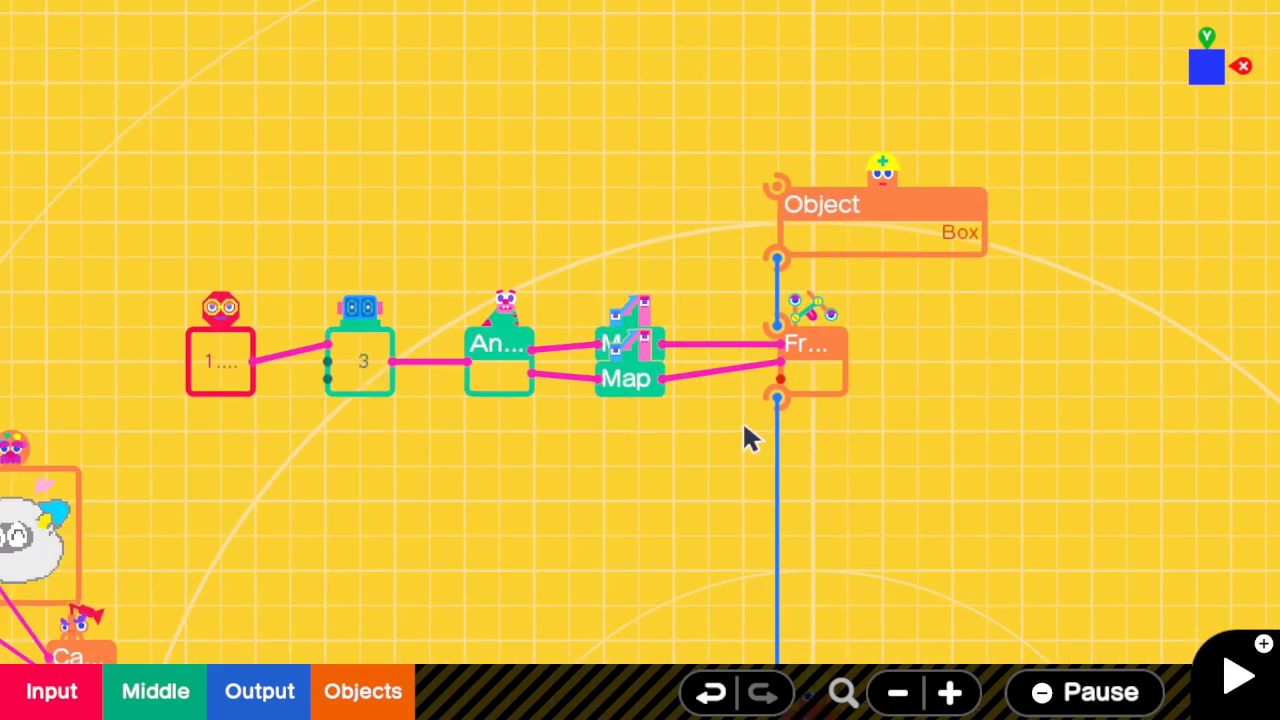
- Play-test the game to check the platform's circular motion, and return to the program view
{"action": "key", "text": "plus"}
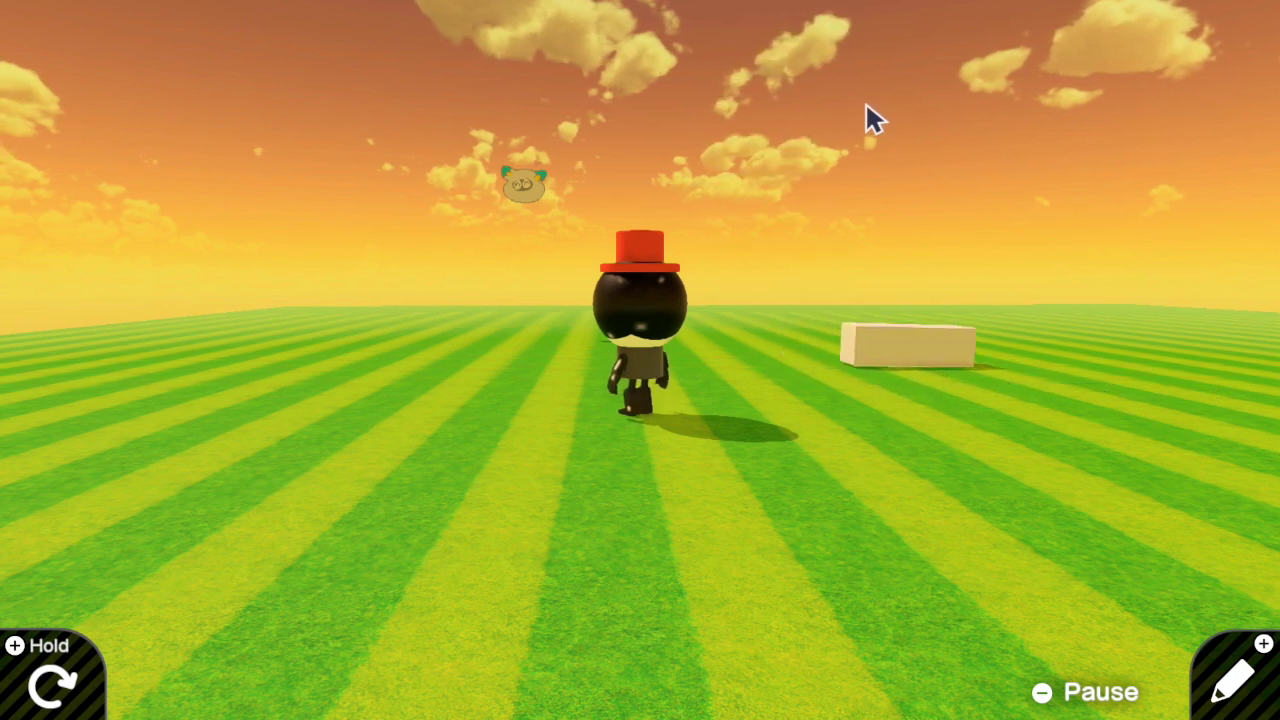
{"action": "key", "text": "plus"}
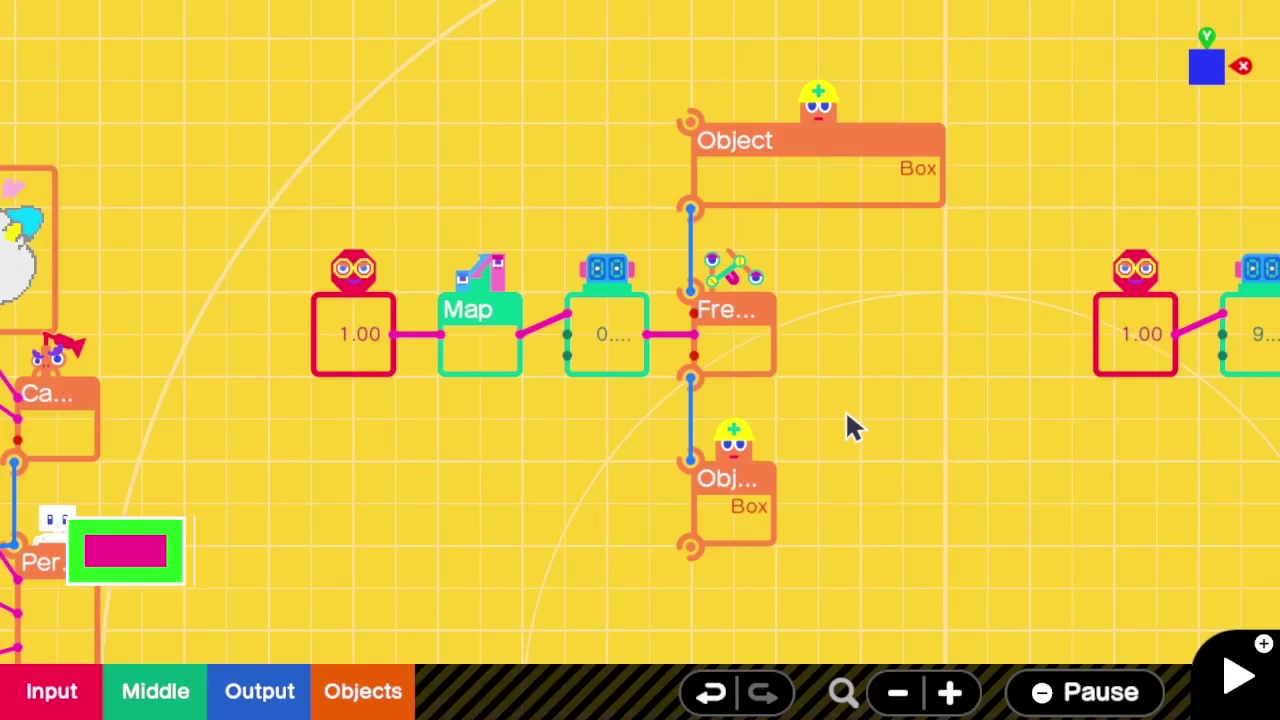
{"action": "key", "text": "plus"}
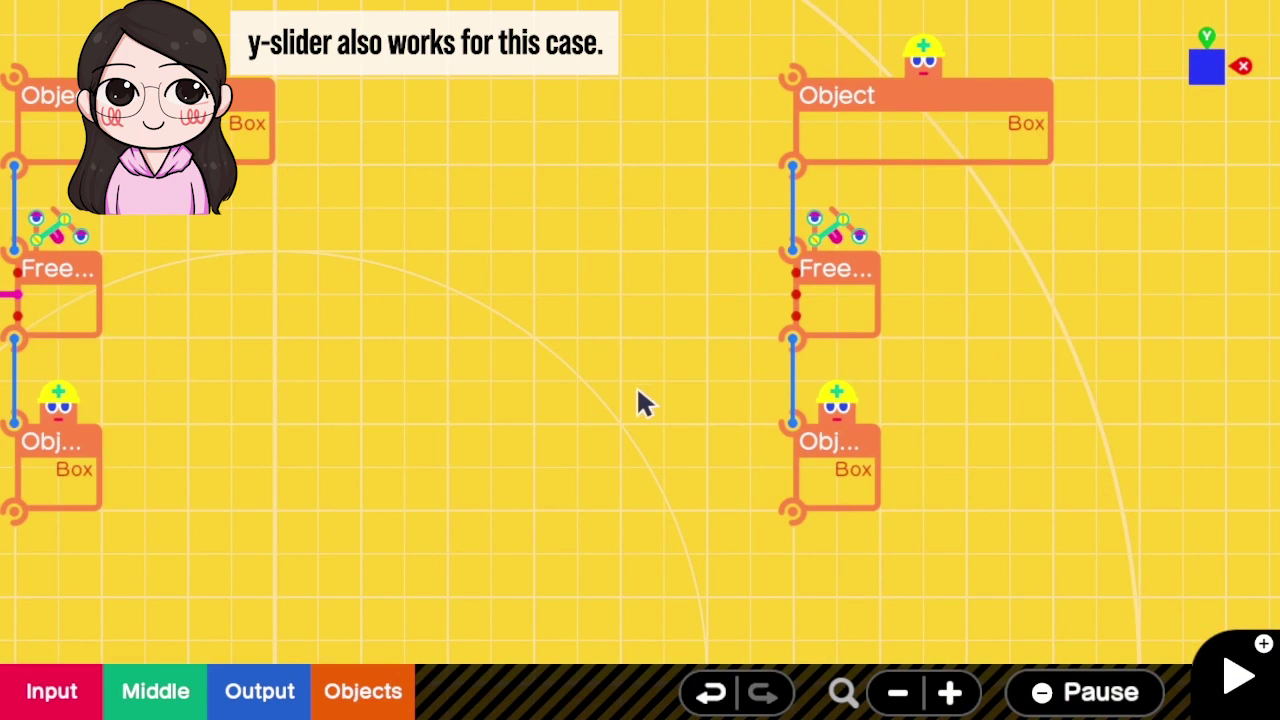
{"action": "left_click", "coordinate": [851, 490]}
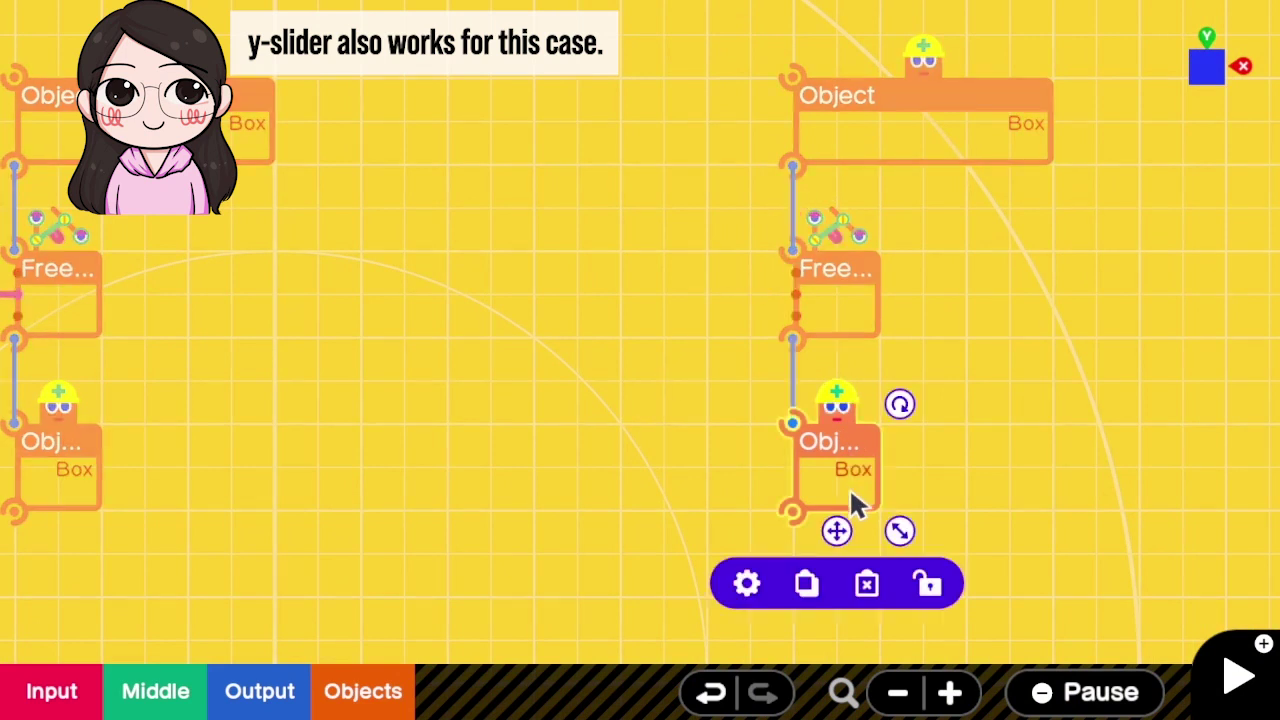
{"action": "left_click", "coordinate": [828, 294]}
{"action": "left_click", "coordinate": [905, 148]}
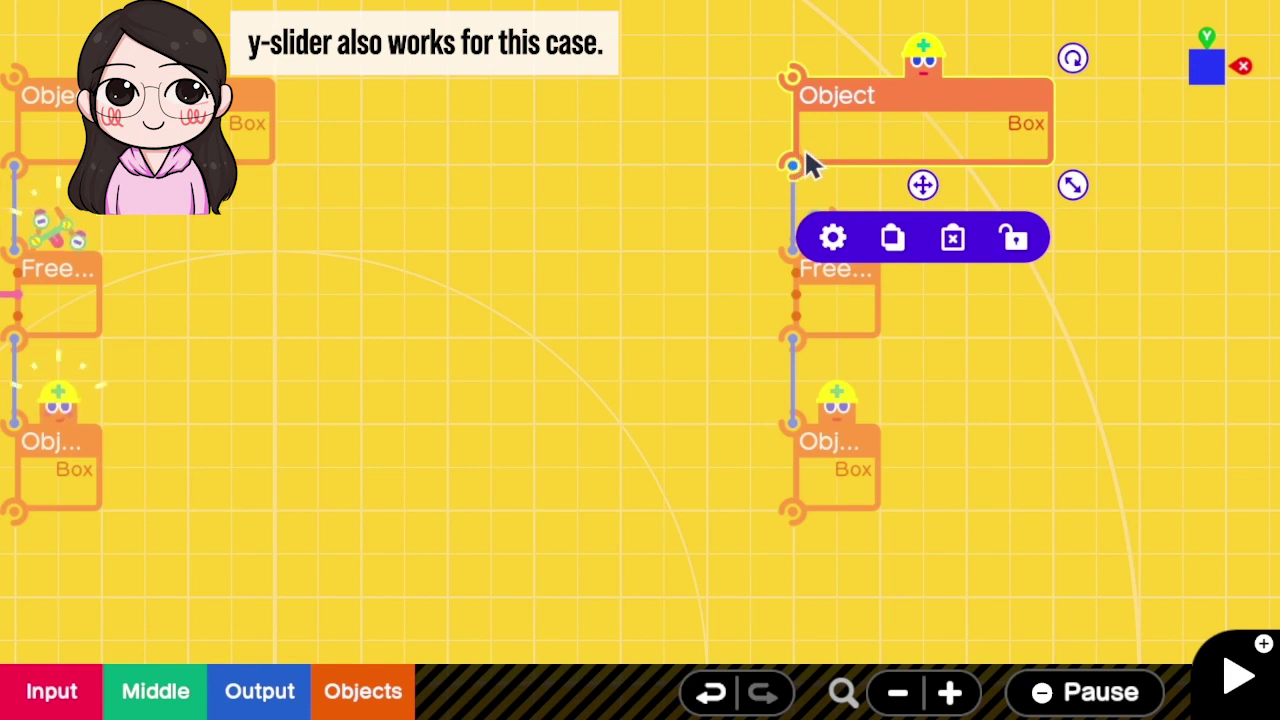
{"action": "left_click", "coordinate": [524, 352]}
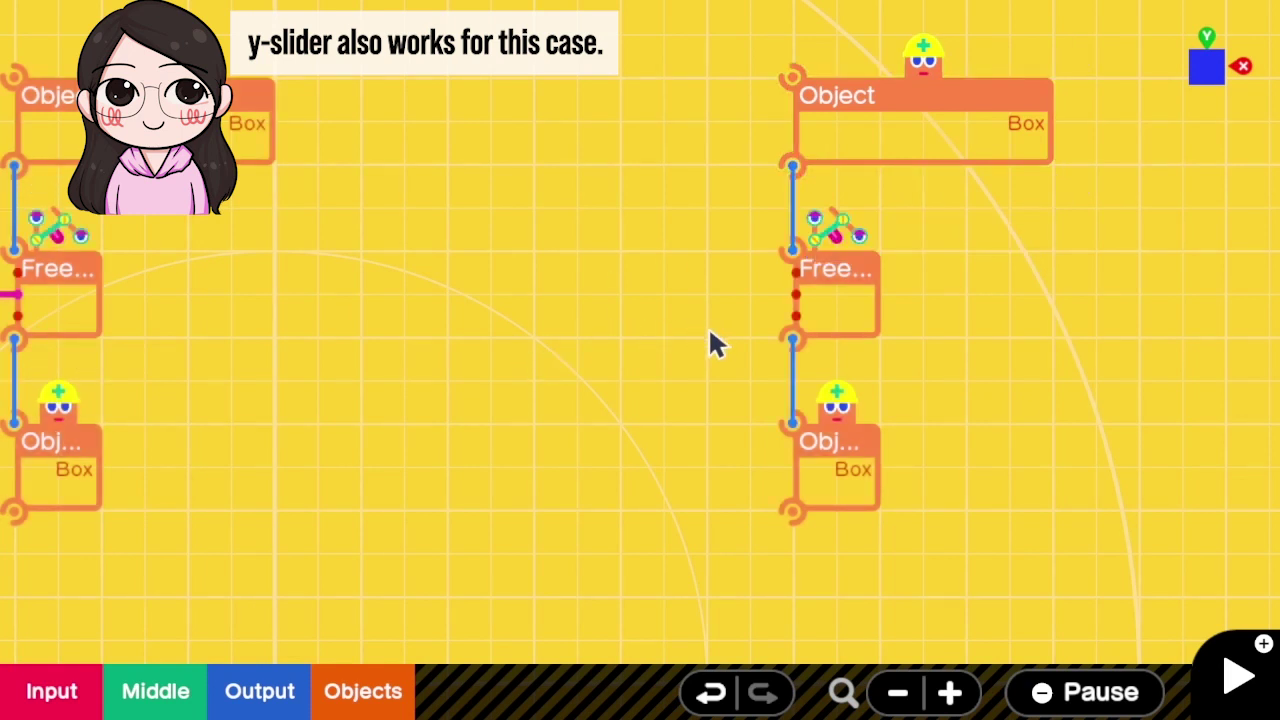
- Add an Angle → Position nodon in the space beside the unconnected free-slide connector of the other platform
{"action": "left_click", "coordinate": [157, 694]}
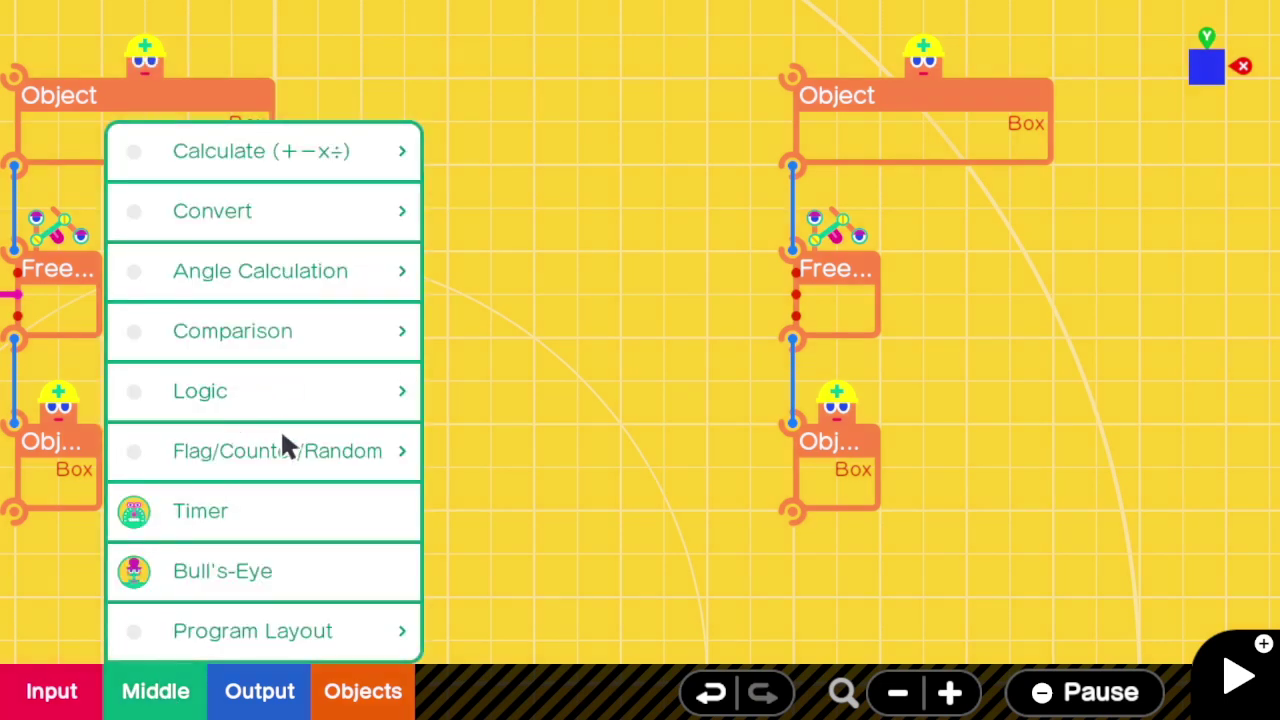
{"action": "left_click", "coordinate": [270, 272]}
{"action": "left_click", "coordinate": [469, 333]}
{"action": "left_click_drag", "start_coordinate": [637, 420], "coordinate": [575, 357]}
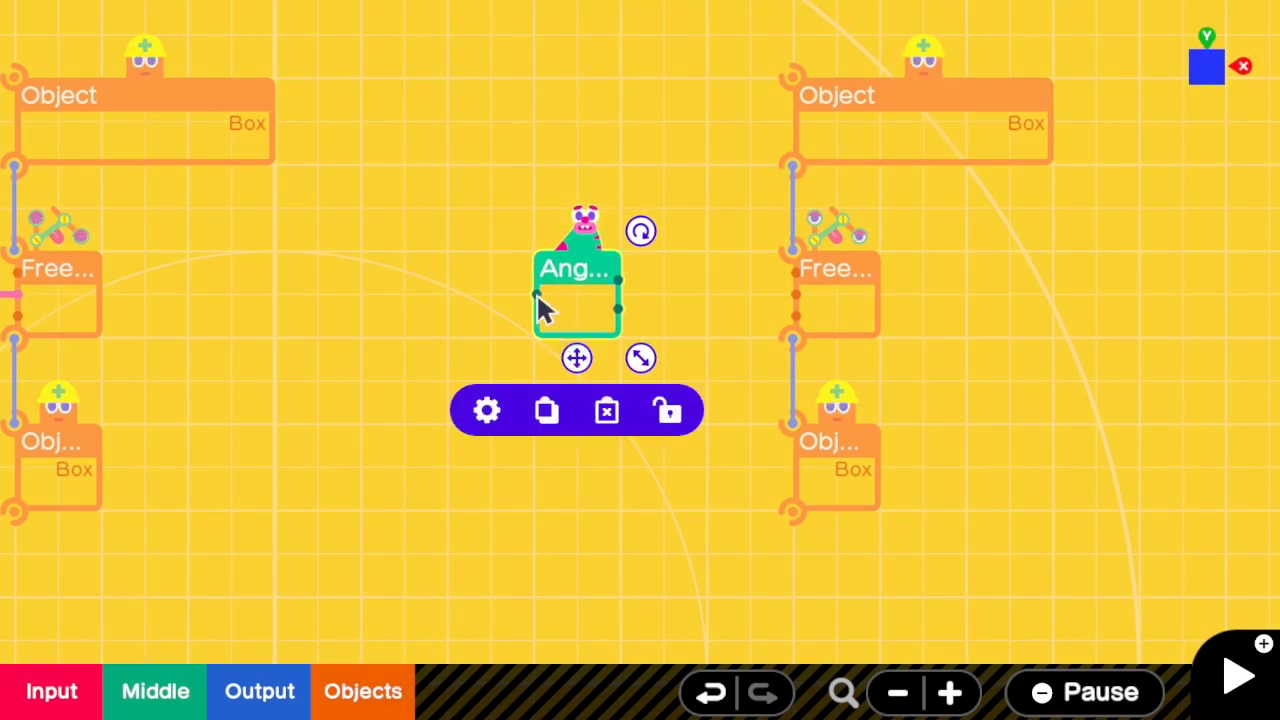
- Add a Counter nodon beside the new Angle → Position nodon and connect its output to the angle input
{"action": "left_click", "coordinate": [165, 695]}
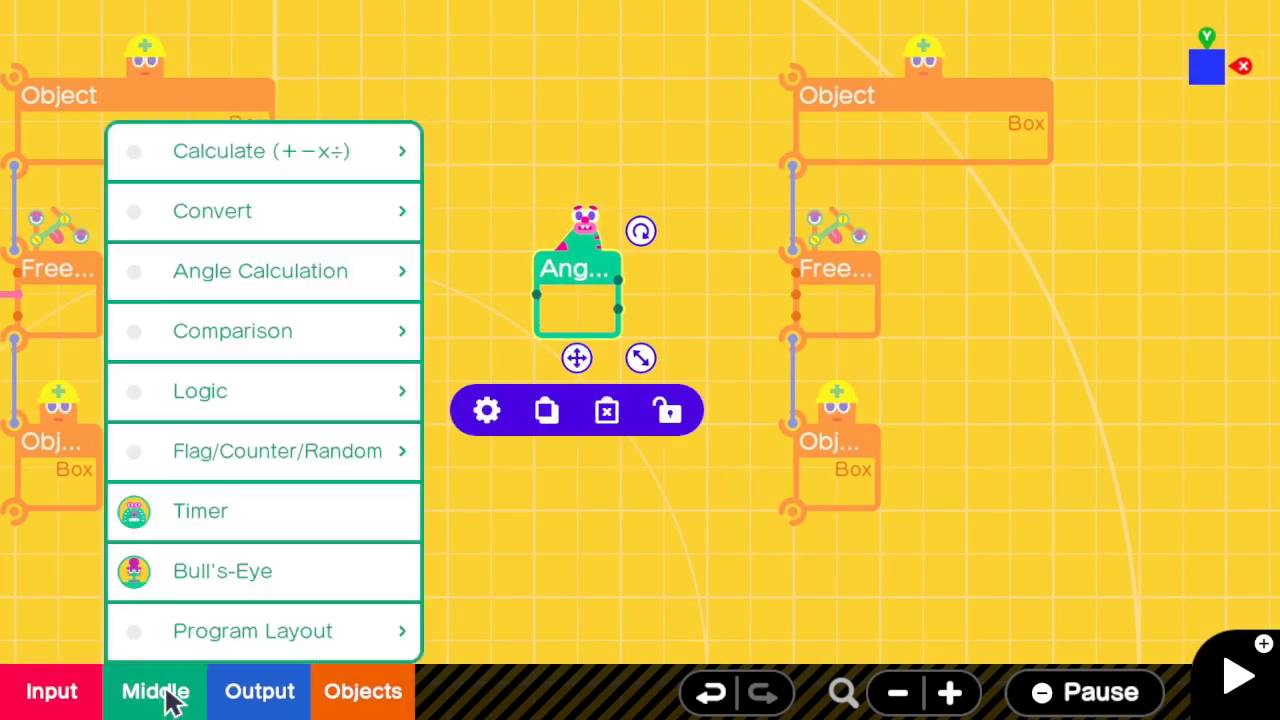
{"action": "left_click", "coordinate": [277, 419]}
{"action": "left_click", "coordinate": [280, 455]}
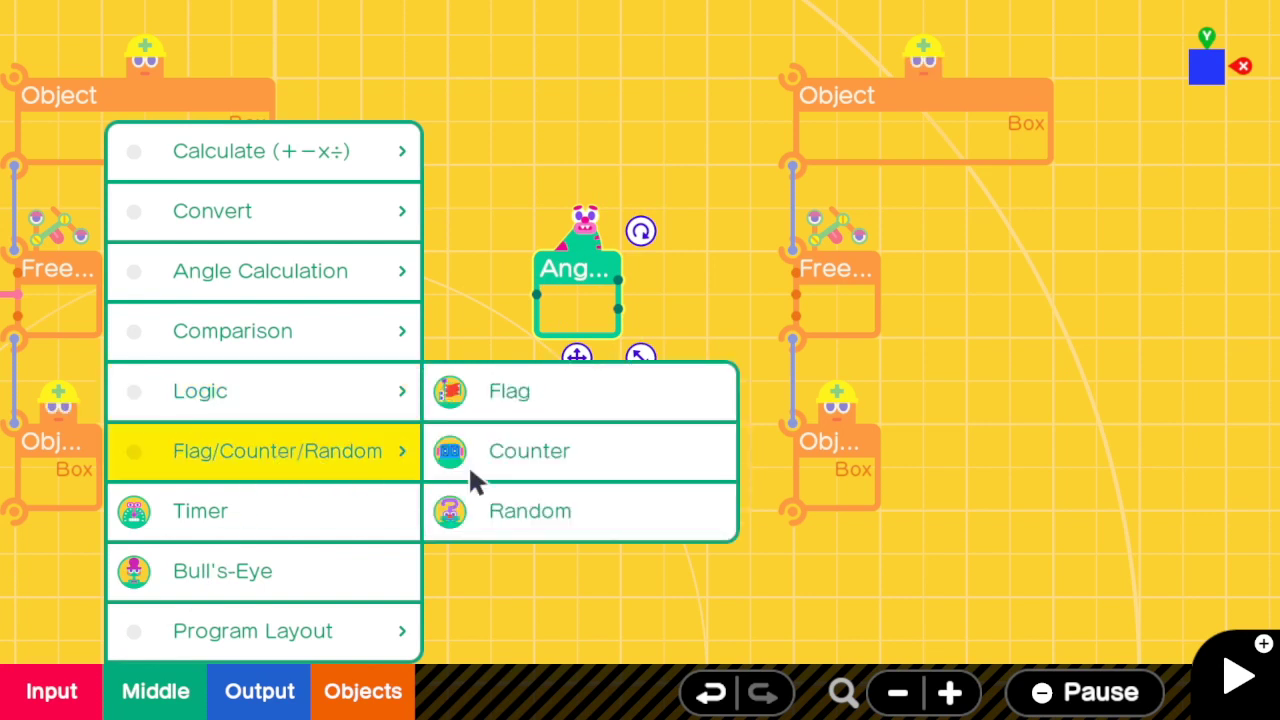
{"action": "left_click", "coordinate": [528, 462]}
{"action": "left_click_drag", "start_coordinate": [641, 422], "coordinate": [403, 357]}
{"action": "left_click_drag", "start_coordinate": [446, 296], "coordinate": [535, 298]}
- Set the new Counter to Bounce mode with a count range from -90 to 90
{"action": "left_click", "coordinate": [309, 410]}
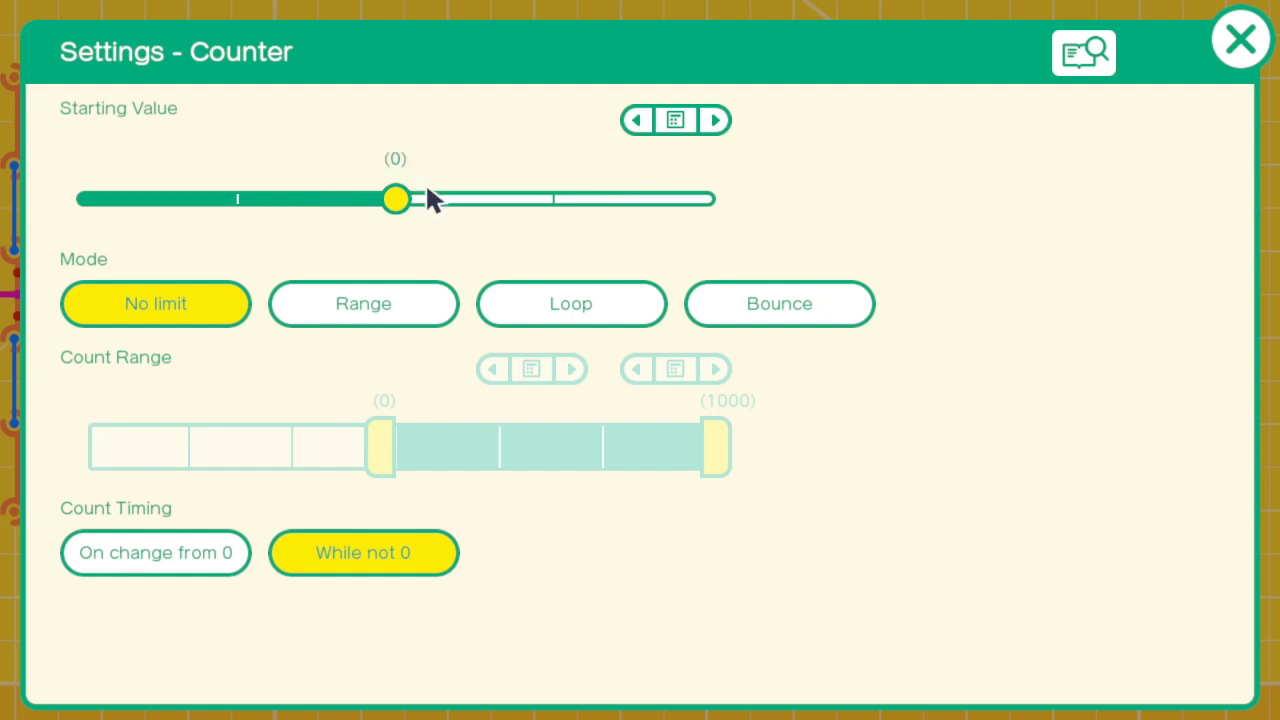
{"action": "left_click", "coordinate": [770, 310]}
{"action": "left_click", "coordinate": [547, 366]}
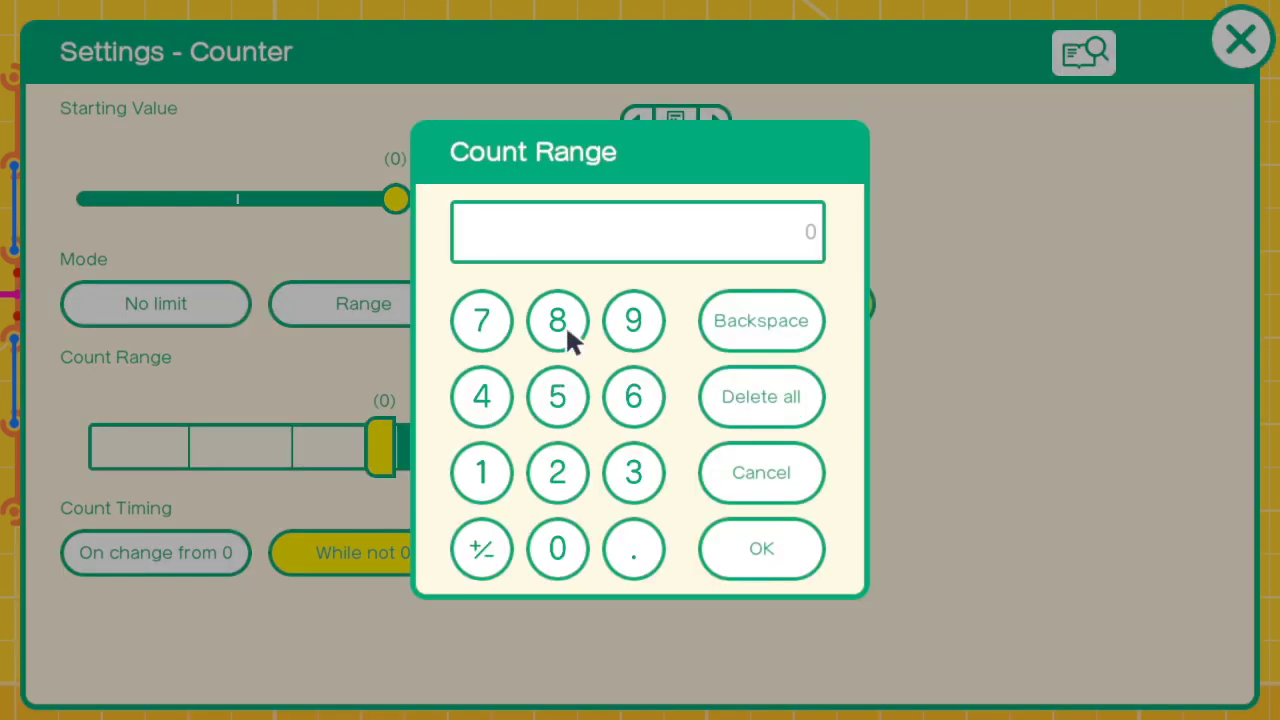
{"action": "left_click", "coordinate": [630, 322]}
{"action": "left_click", "coordinate": [742, 550]}
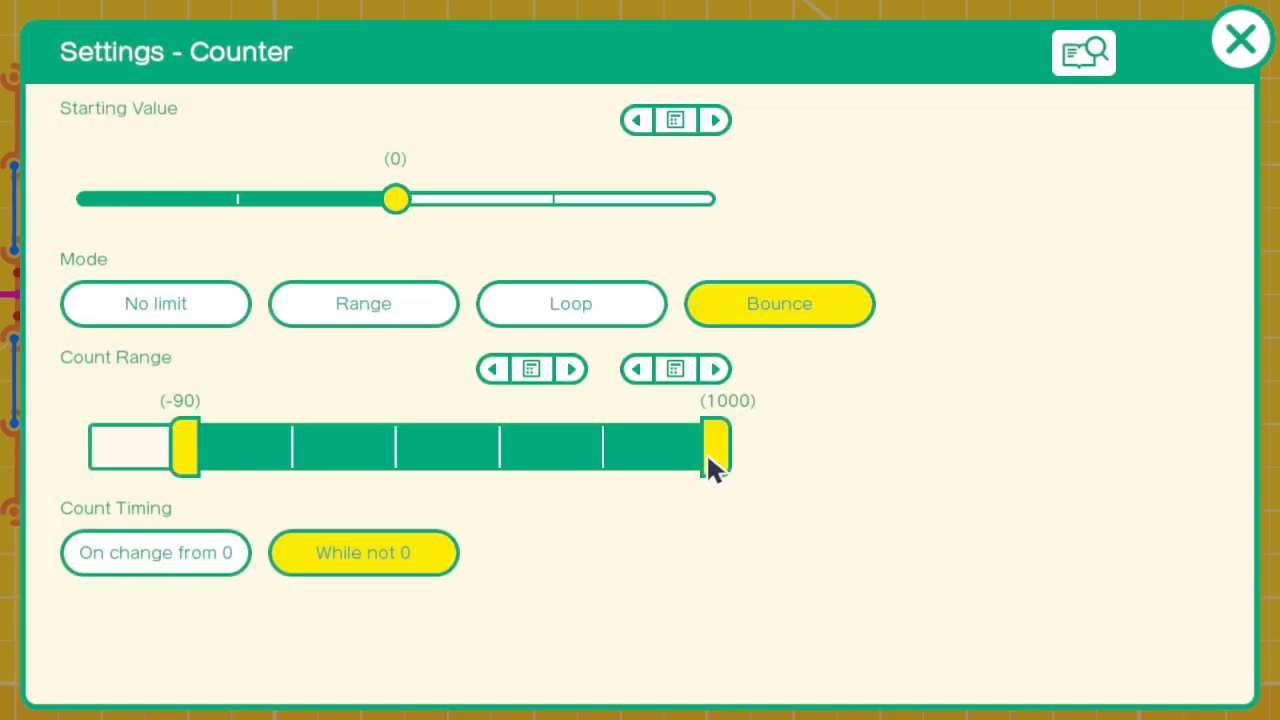
{"action": "left_click", "coordinate": [676, 370]}
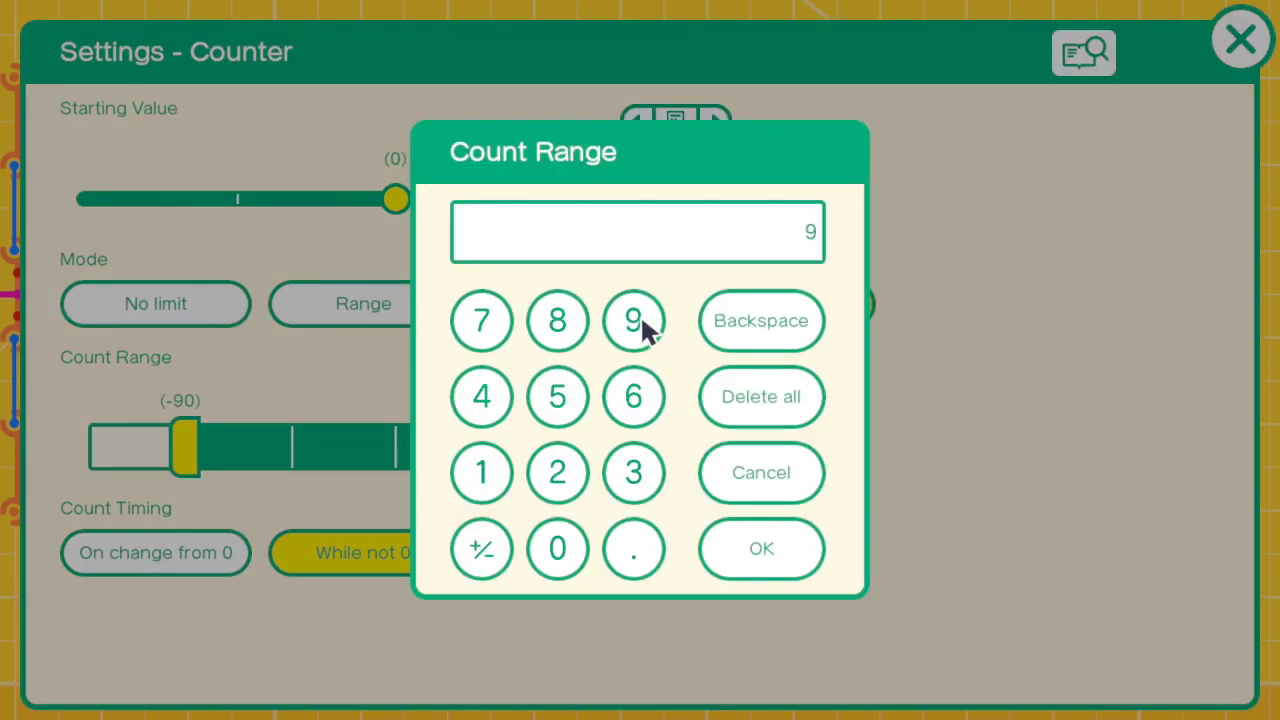
{"action": "left_click", "coordinate": [742, 545]}
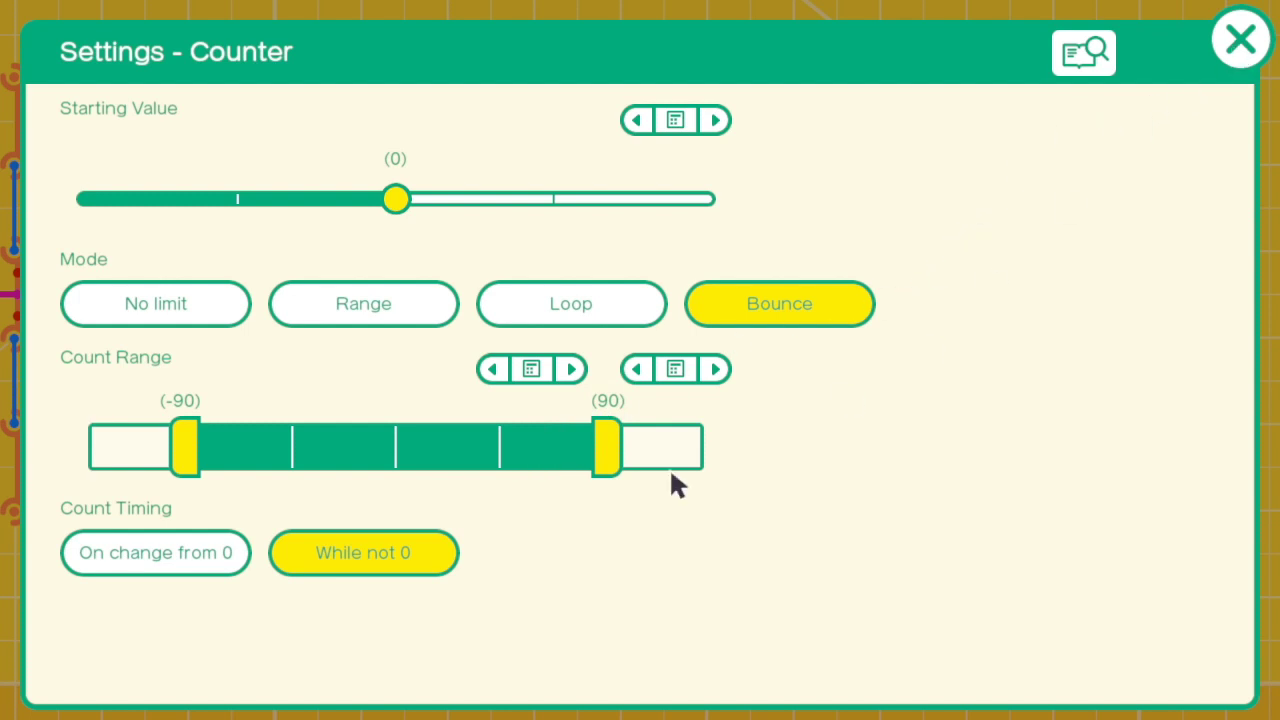
{"action": "left_click", "coordinate": [1243, 42]}
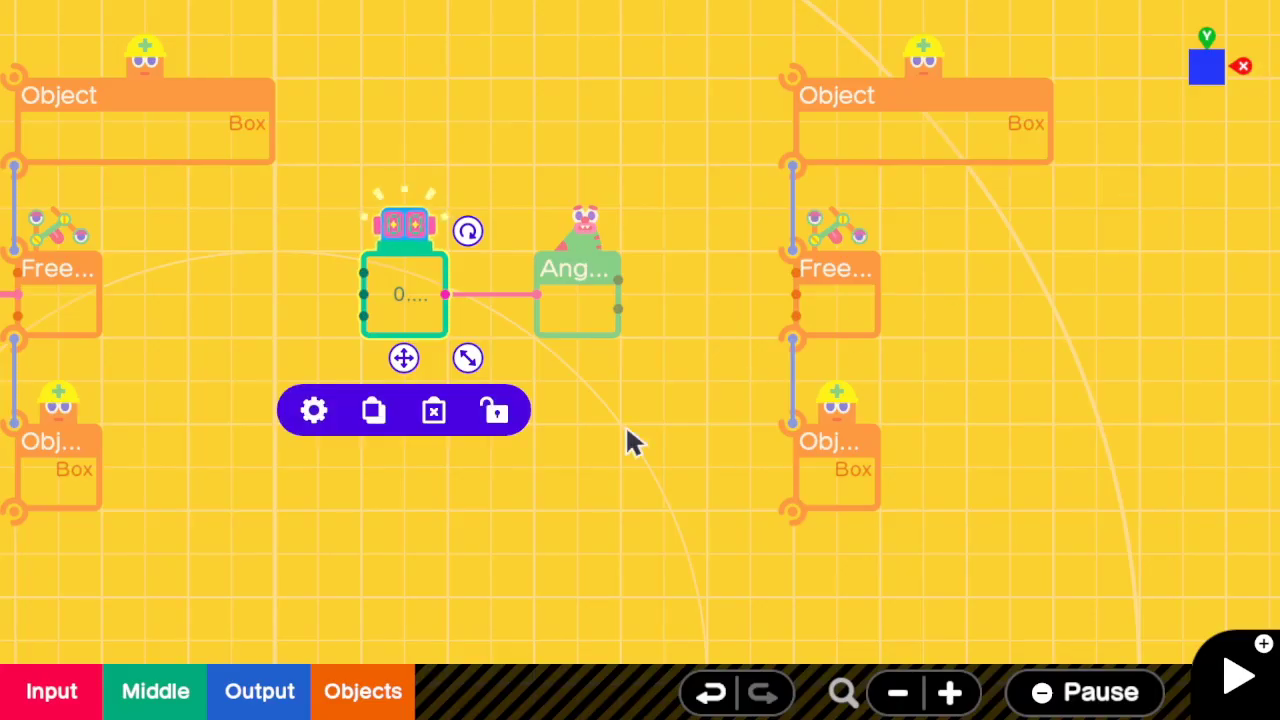
- Add a Constant nodon beside the bouncing Counter, on its input side, and connect its output to the Counter's uppermost input
{"action": "left_click", "coordinate": [434, 540]}
{"action": "scroll", "coordinate": [253, 570], "scroll_direction": "up", "scroll_amount": 2}
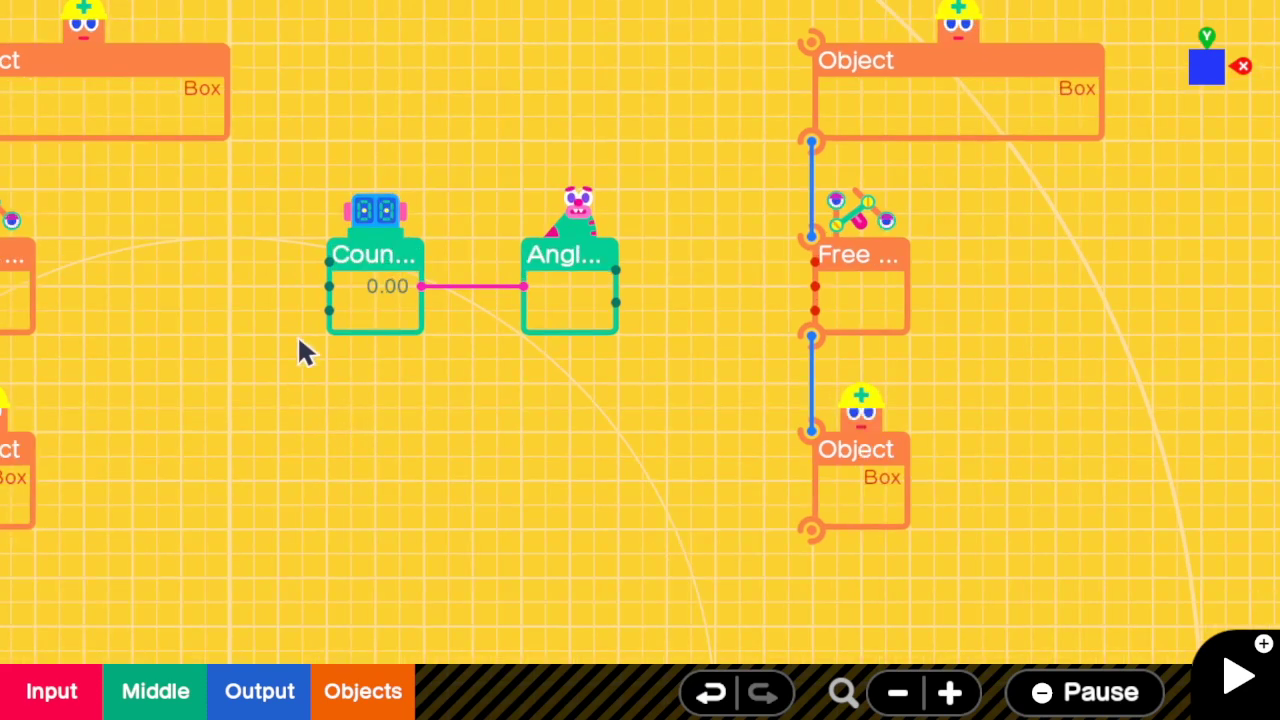
{"action": "left_click", "coordinate": [60, 692]}
{"action": "left_click", "coordinate": [210, 345]}
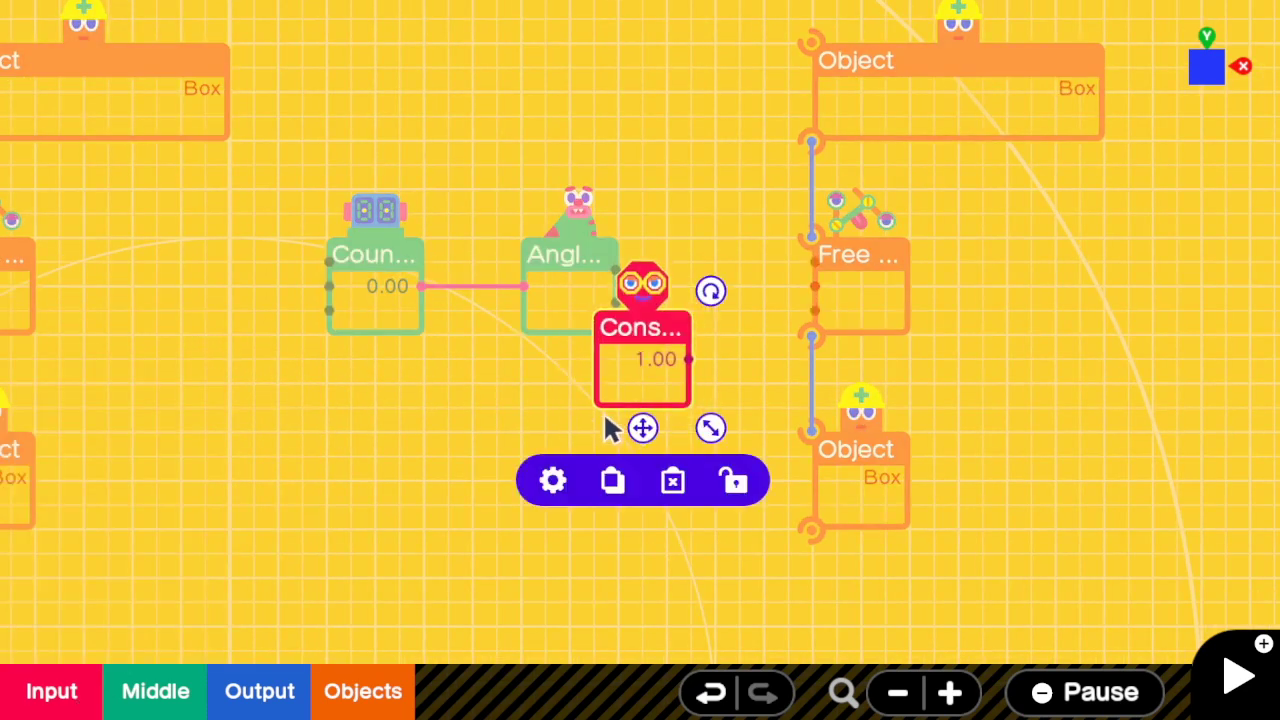
{"action": "left_click_drag", "start_coordinate": [640, 426], "coordinate": [207, 359]}
{"action": "left_click_drag", "start_coordinate": [253, 288], "coordinate": [330, 263]}
- Connect the lower output of the new Angle → Position nodon to the middle input of the other platform's free-slide connector
{"action": "left_click_drag", "start_coordinate": [643, 397], "coordinate": [529, 432]}
{"action": "left_click", "coordinate": [423, 357]}
{"action": "left_click_drag", "start_coordinate": [453, 338], "coordinate": [711, 340]}
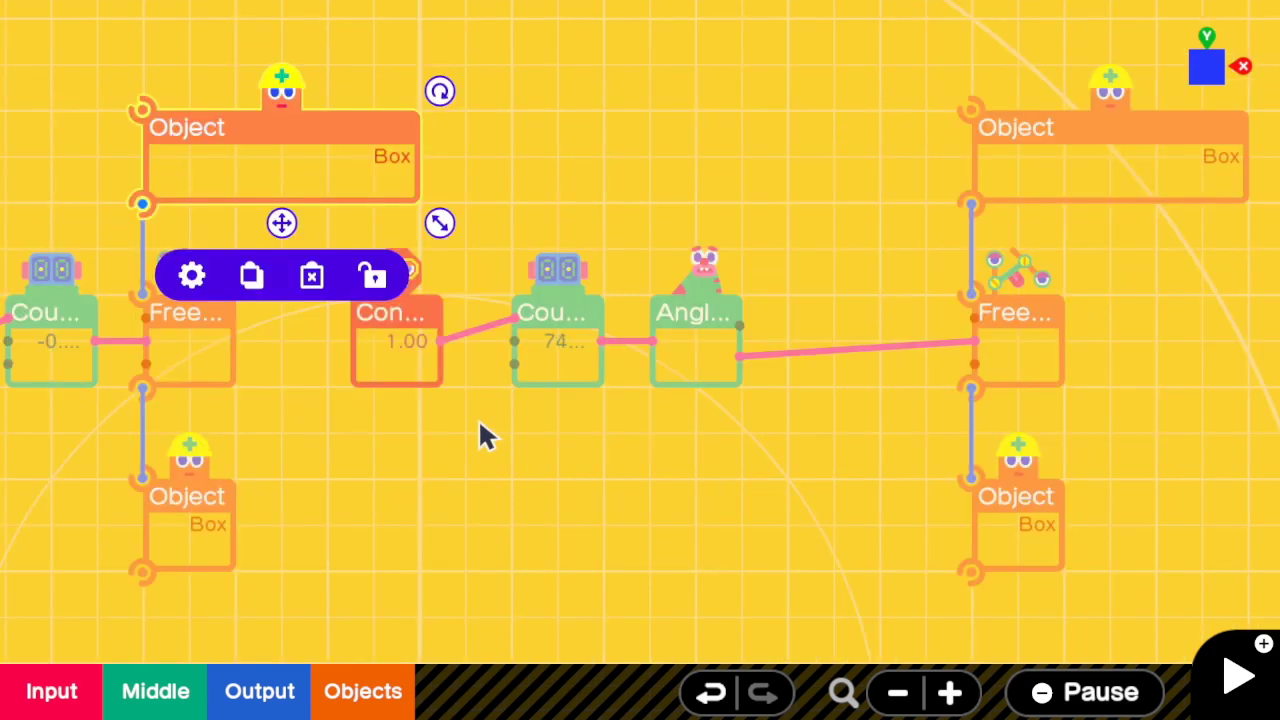
- Set the output value of the Constant feeding the bouncing Counter to 3.00
{"action": "scroll", "coordinate": [438, 425], "scroll_direction": "up", "scroll_amount": 2}
{"action": "left_click", "coordinate": [197, 368]}
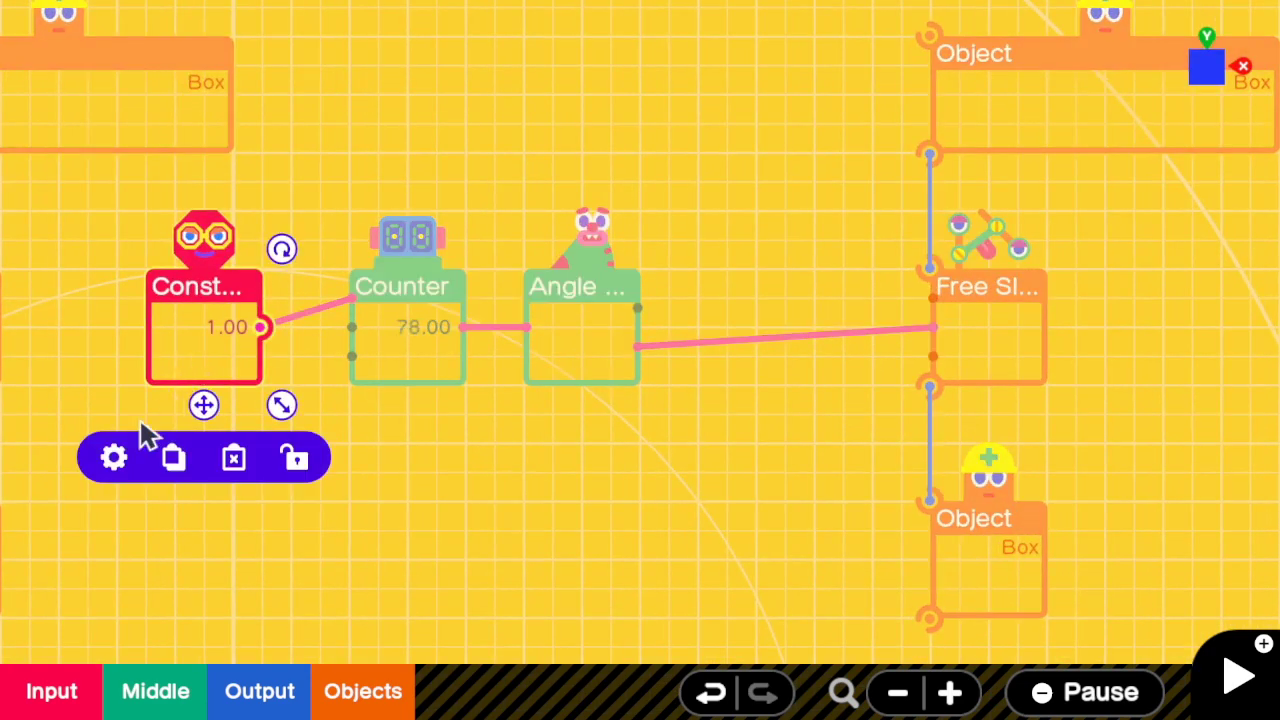
{"action": "left_click", "coordinate": [114, 458]}
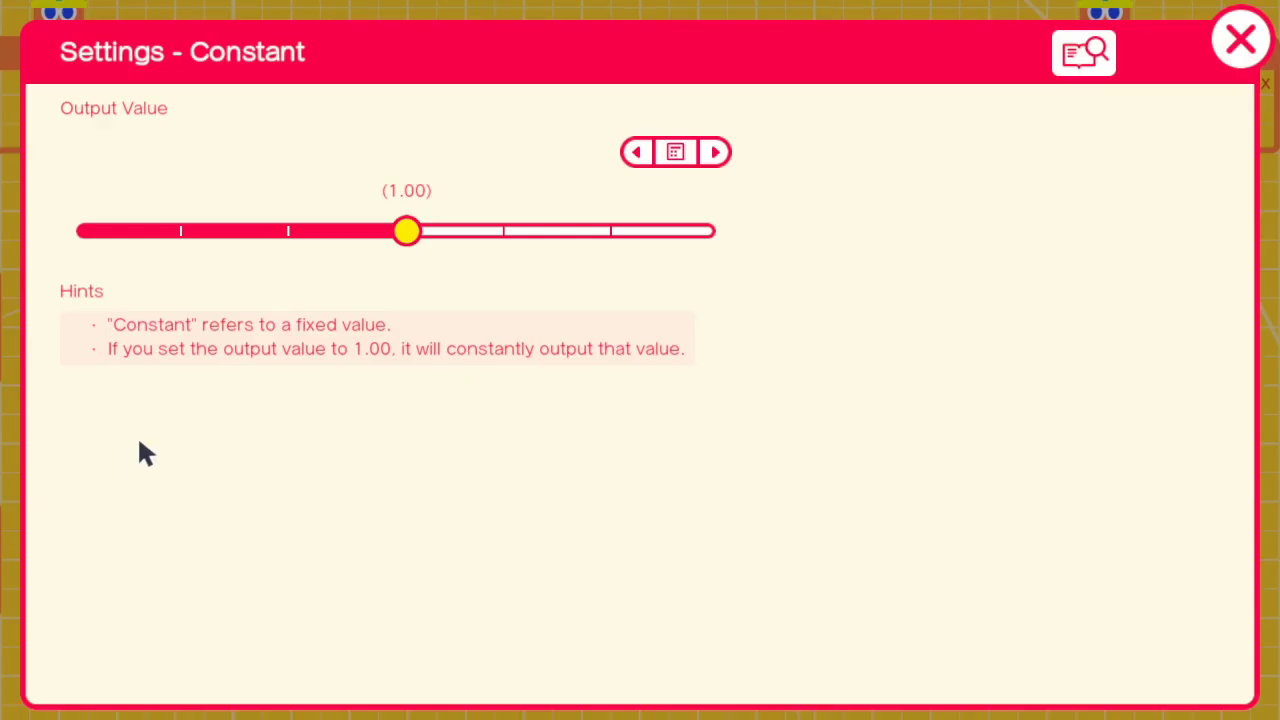
{"action": "left_click", "coordinate": [715, 152]}
{"action": "left_click", "coordinate": [713, 152]}
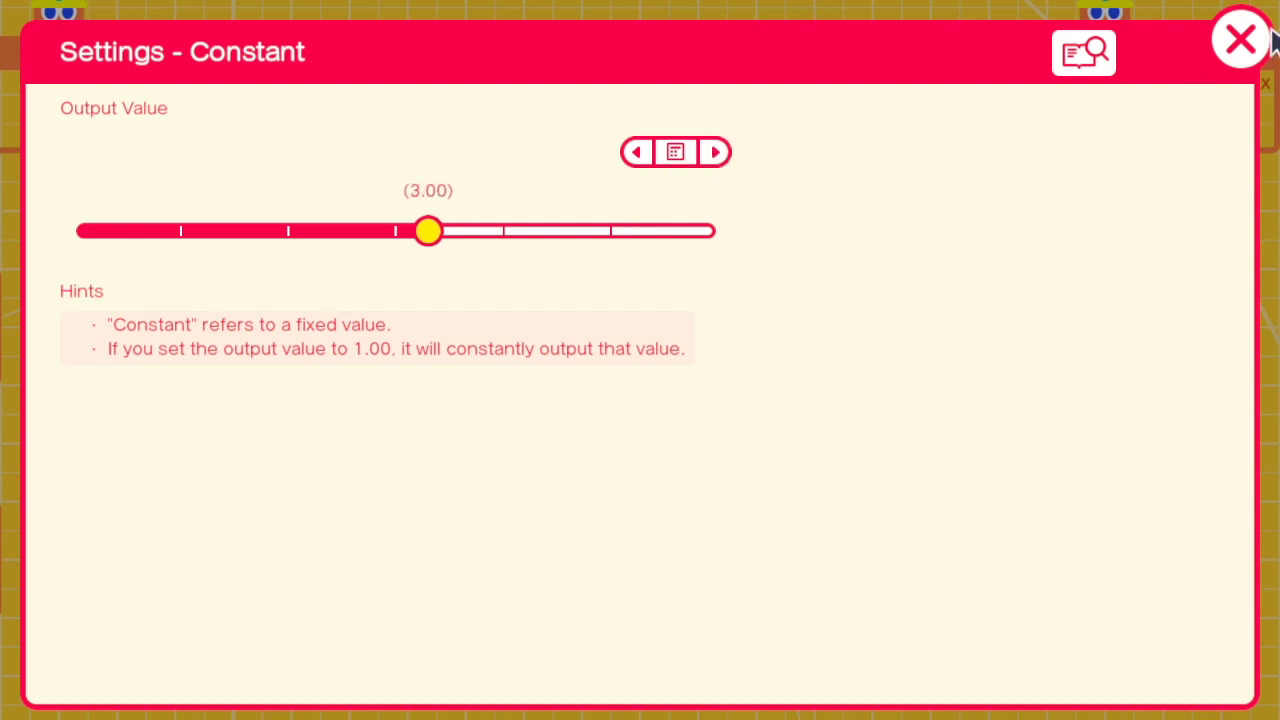
{"action": "left_click", "coordinate": [1240, 40]}
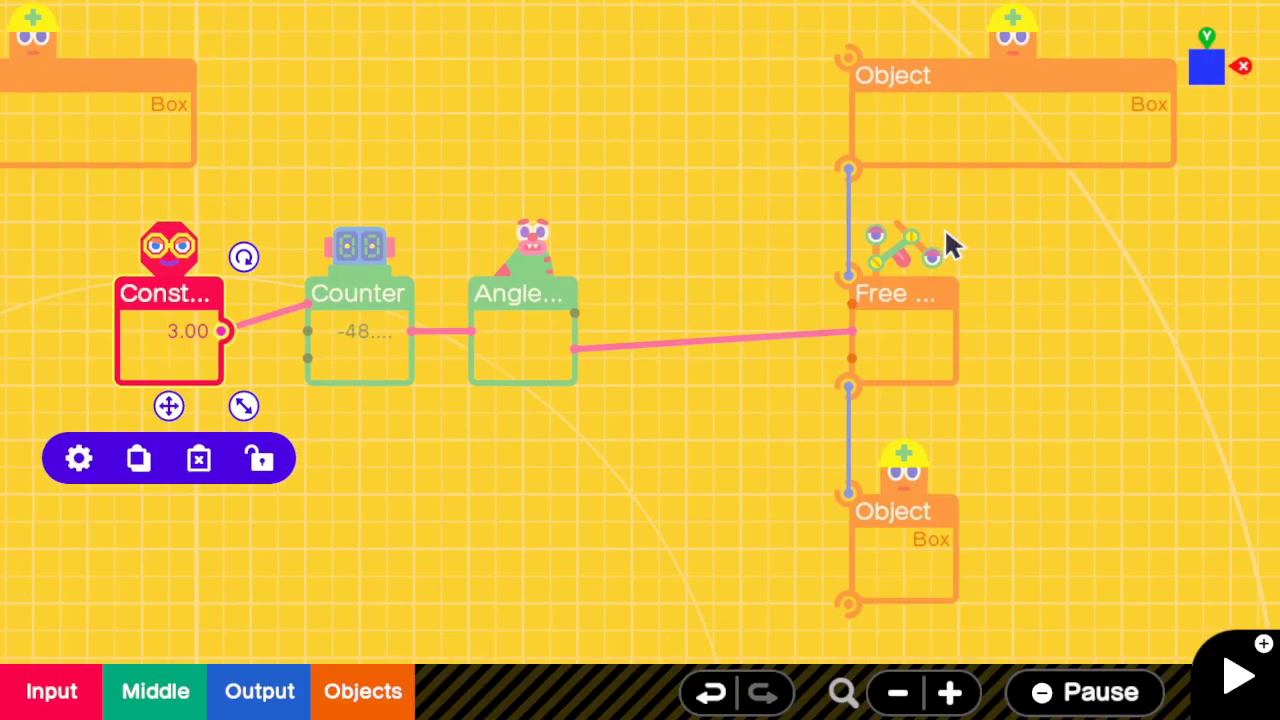
- Play-test the game to check the motion of the platform driven by the bouncing Counter, and return to its nodons in the program
{"action": "key", "text": "plus"}
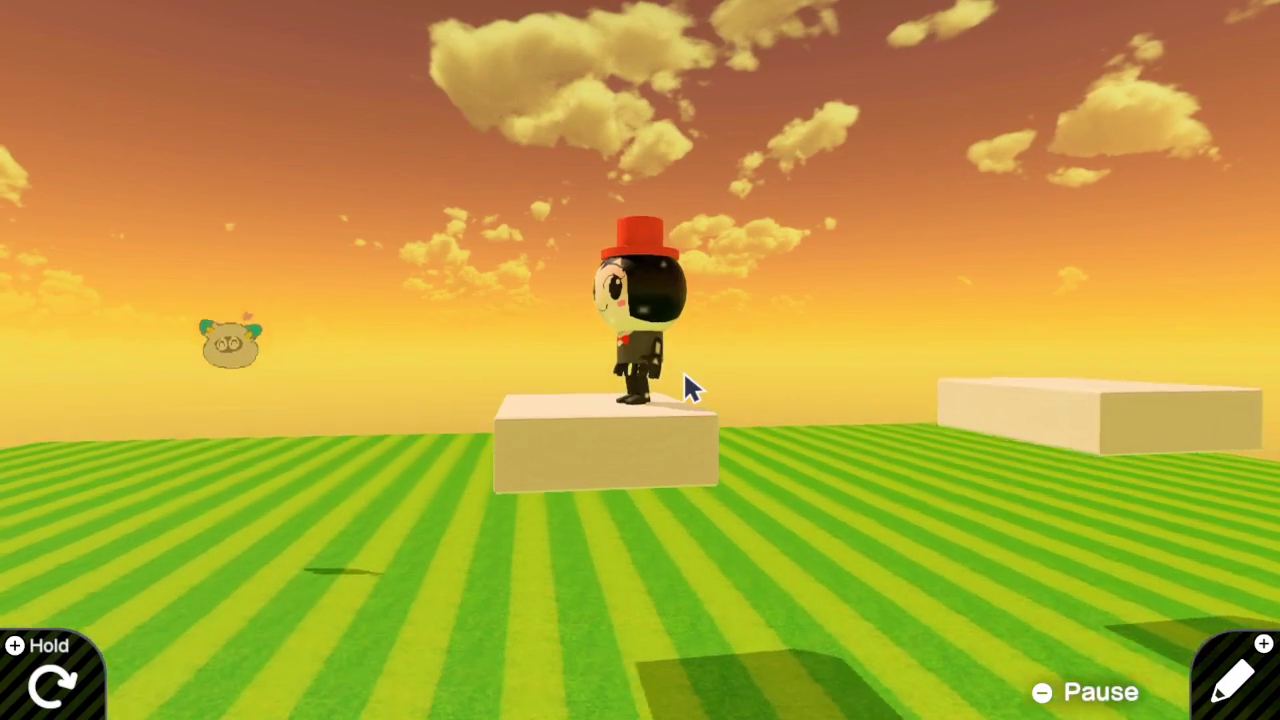
{"action": "key", "text": "plus"}
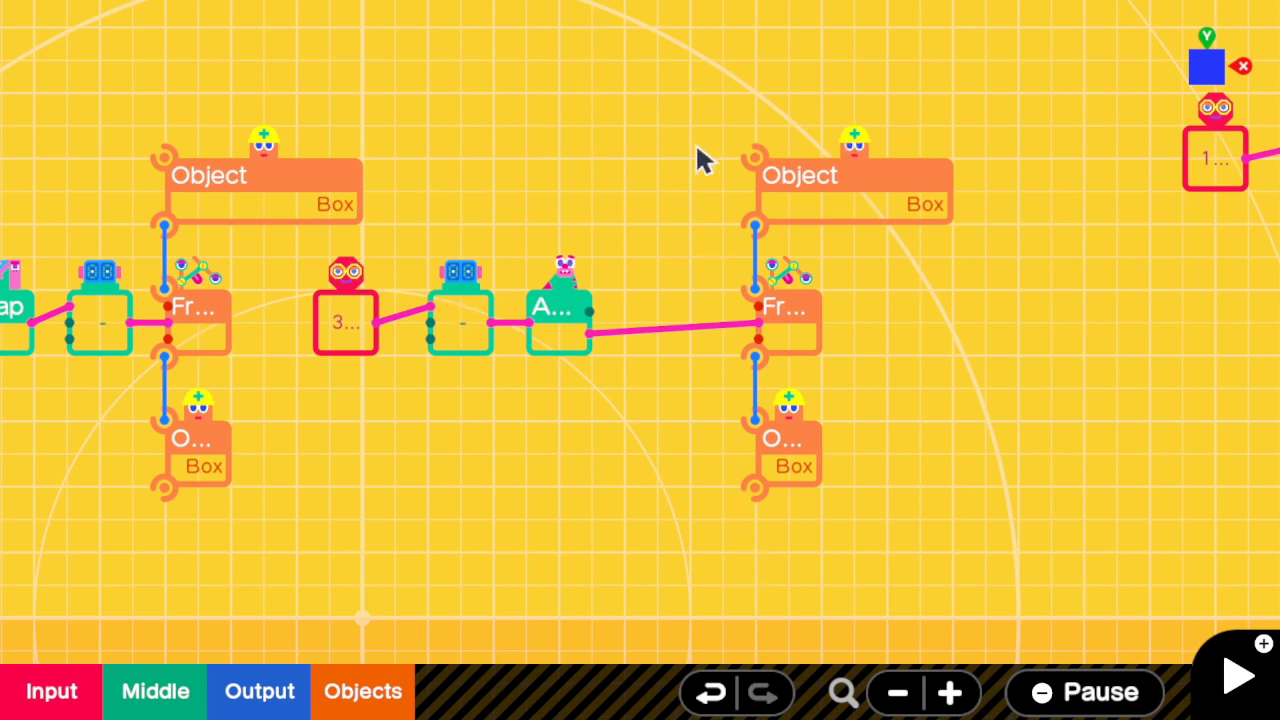
{"action": "scroll", "coordinate": [651, 334], "scroll_direction": "up", "scroll_amount": 2}
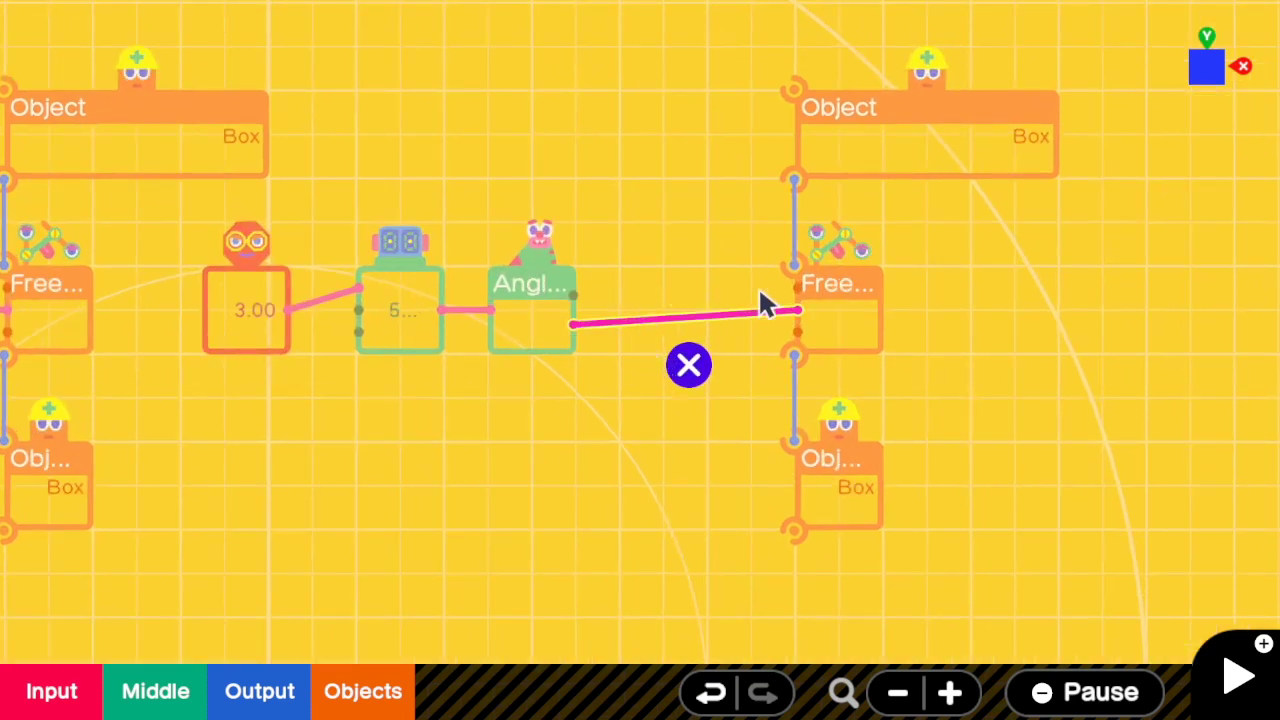